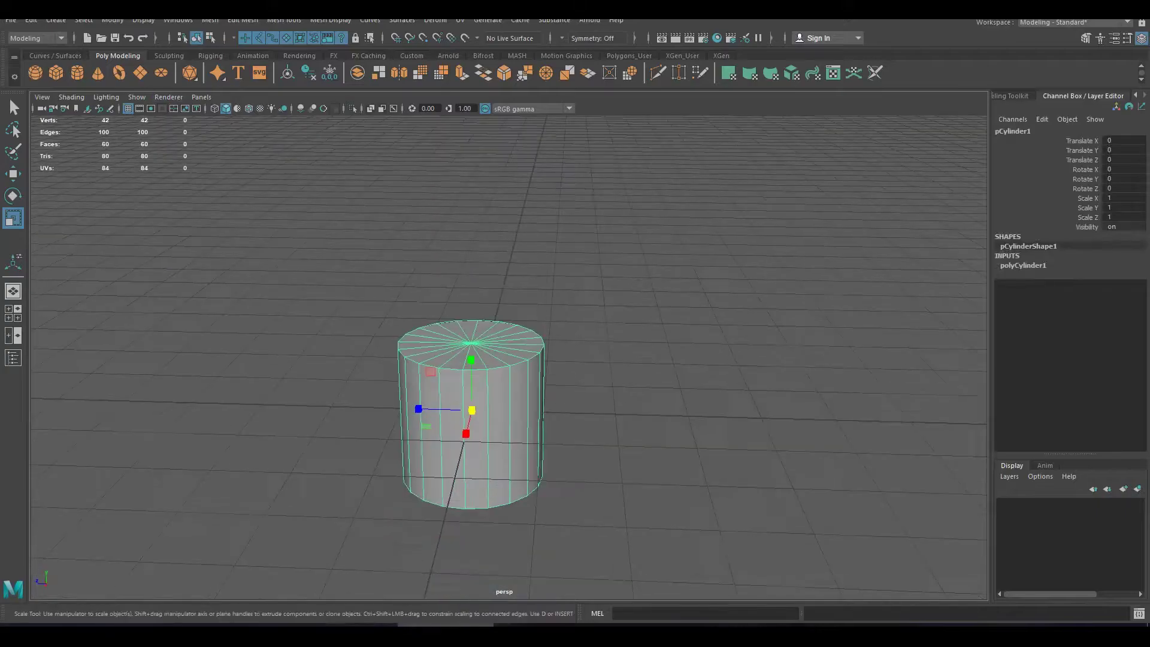
Step: Try an edge loop near the cylinder top, then undo back to the plain cylinder
click(1122, 294)
shift+right_click(497, 315)
shift+right_drag(497, 316, 432, 315)
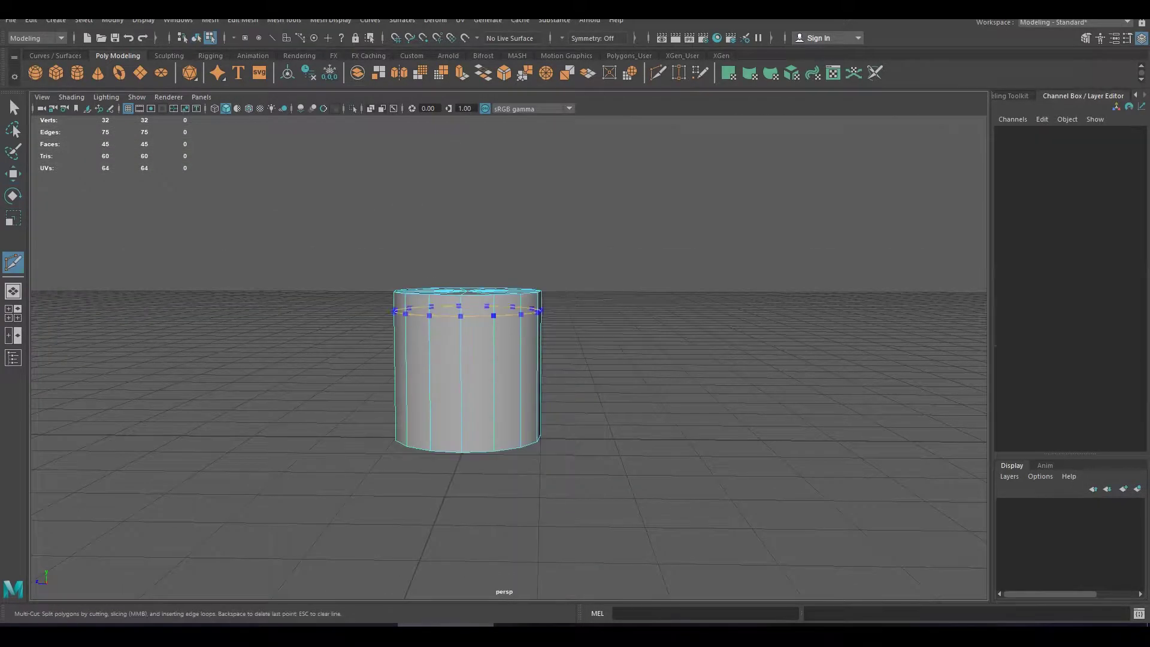
click(479, 306)
shift+double_click(507, 308)
alt+drag(507, 359, 506, 389)
shift+right_drag(475, 328, 506, 327)
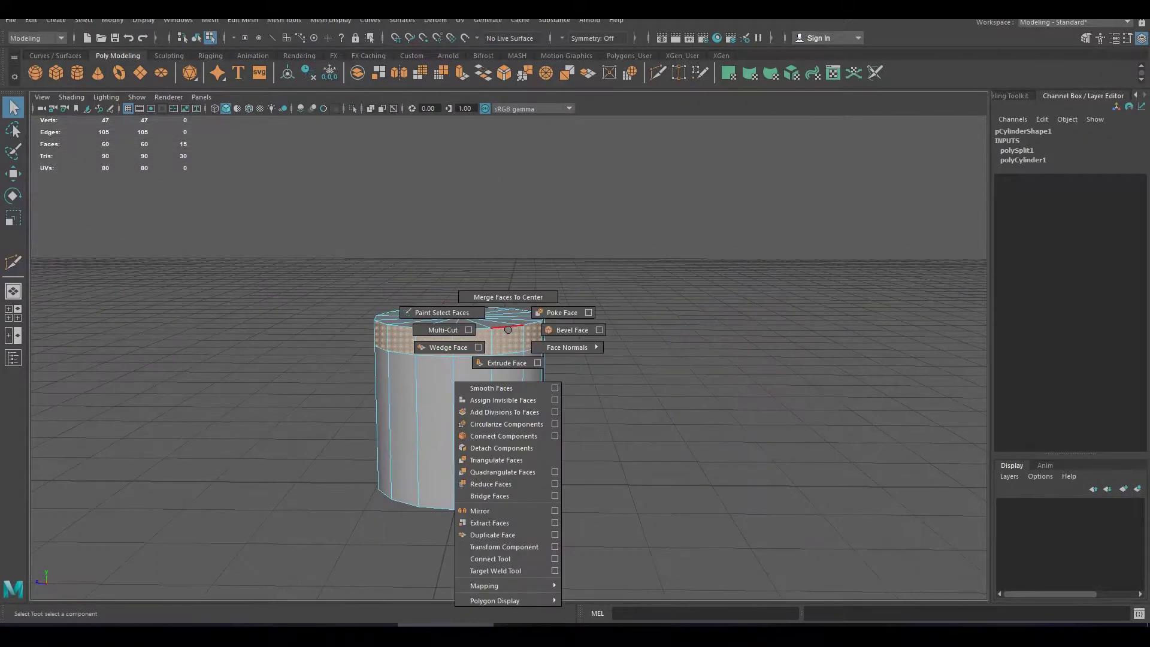
key(w)
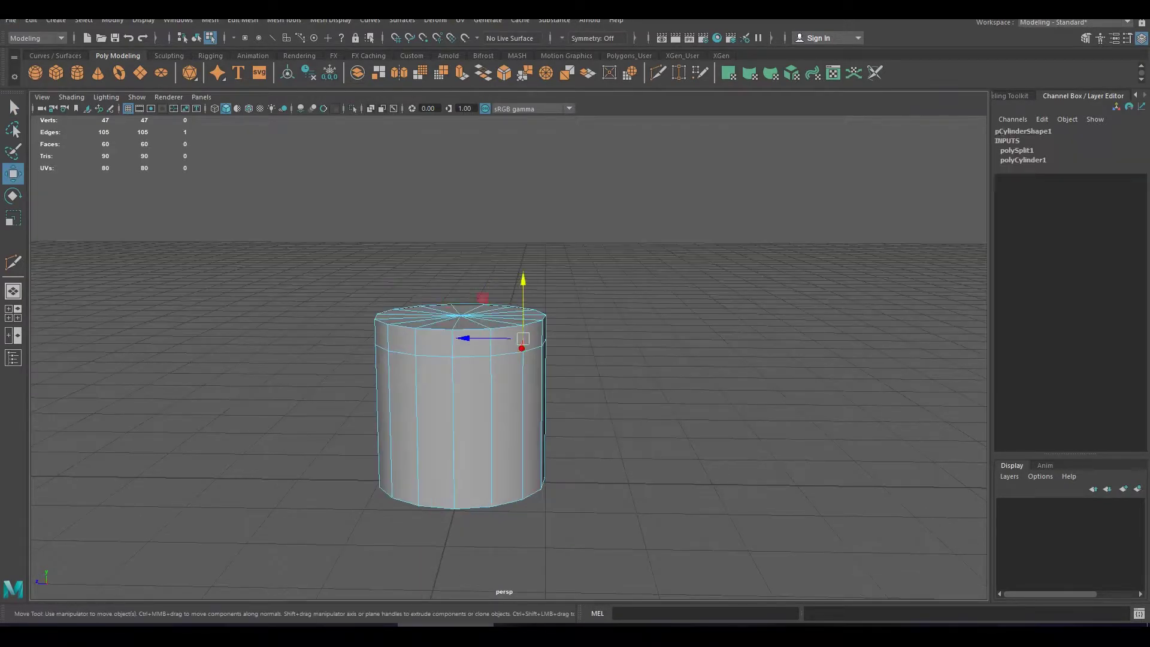
key(Delete)
key(ctrl+z)
Step: Insert an edge loop near the top and extrude that face ring outward into a rim band
alt+drag(455, 419, 456, 384)
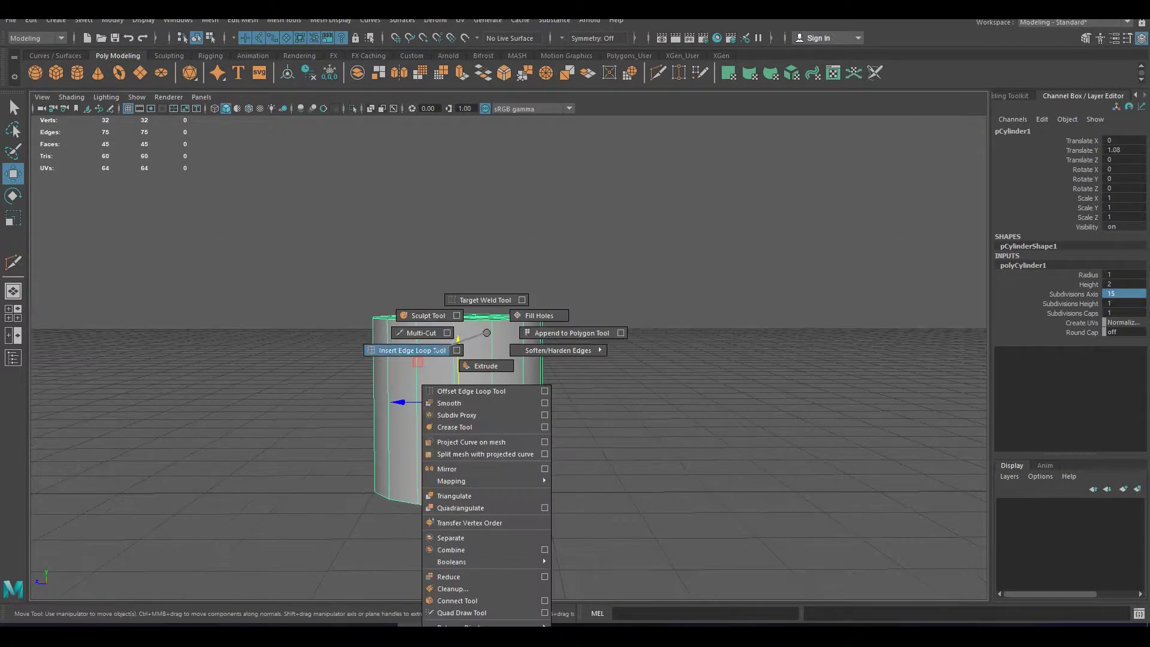
mouse_move(457, 329)
shift+right_down()
mouse_move(395, 329)
mouse_move(470, 311)
shift+right_up()
ctrl+click(455, 344)
double_click(480, 329)
alt+drag(479, 419, 479, 395)
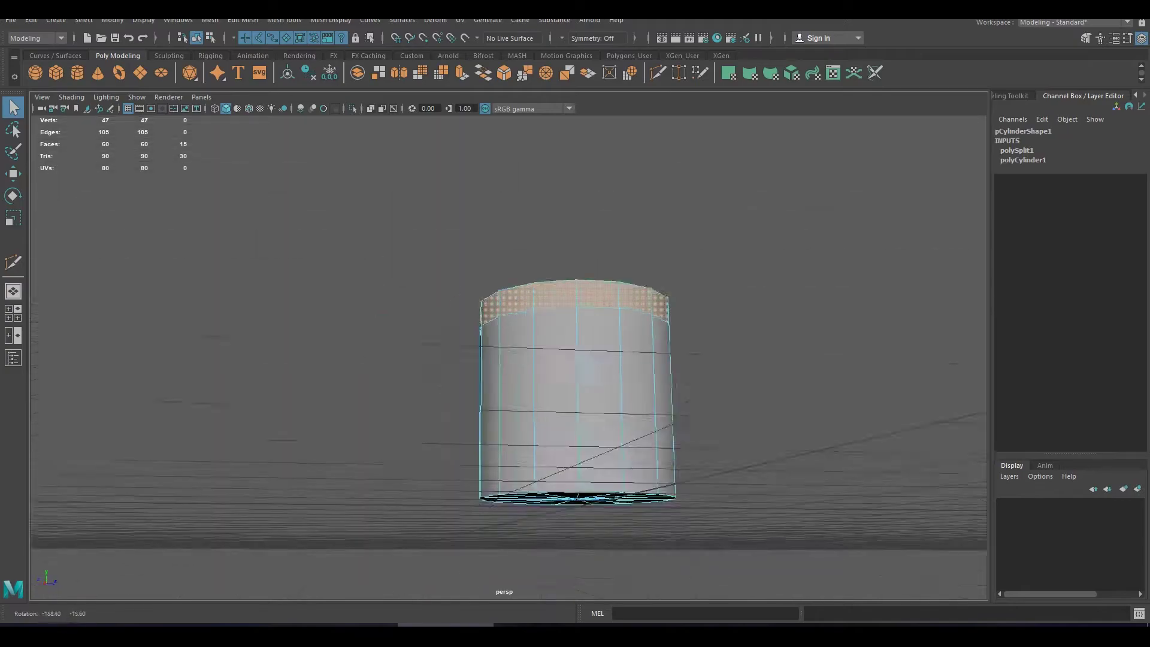
shift+right_drag(514, 328, 512, 361)
drag(479, 323, 480, 300)
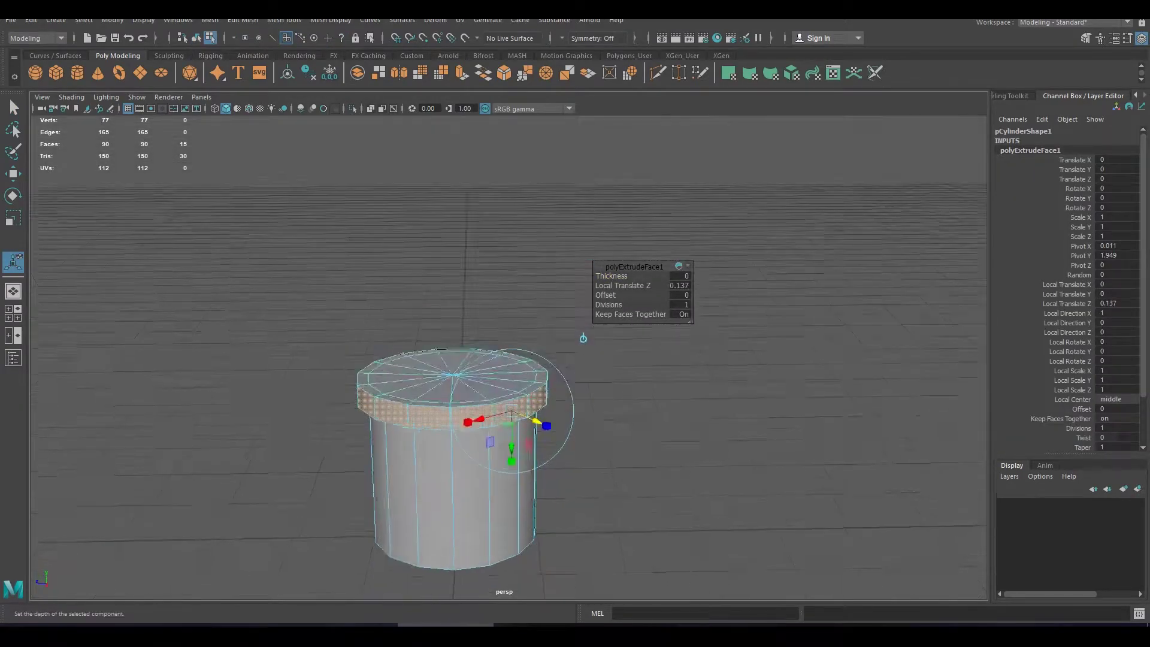
alt+drag(539, 359, 539, 239)
Step: Extrude the top cap faces again and scale them inward
double_click(13, 107)
alt+drag(540, 359, 539, 240)
key(ctrl+e)
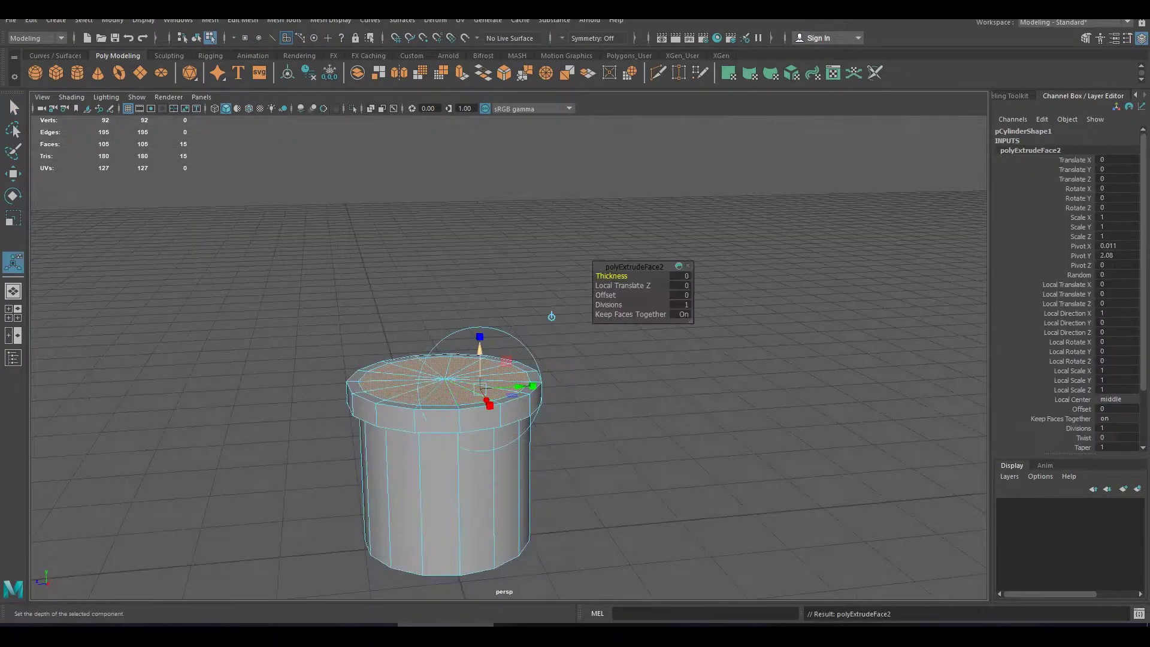
key(r)
mouse_move(445, 380)
mouse_down()
mouse_move(420, 389)
mouse_move(446, 455)
mouse_up()
Step: Try extruding the top faces down into a hollow, then undo it
key(ctrl+e)
key(w)
mouse_move(540, 359)
alt+mouse_down()
mouse_move(539, 240)
mouse_move(539, 389)
mouse_move(539, 269)
alt+mouse_up()
key(ctrl+z)
key(r)
Step: Try tapering the pot by scaling a vertex ring inward, then undo the taper
click(479, 389)
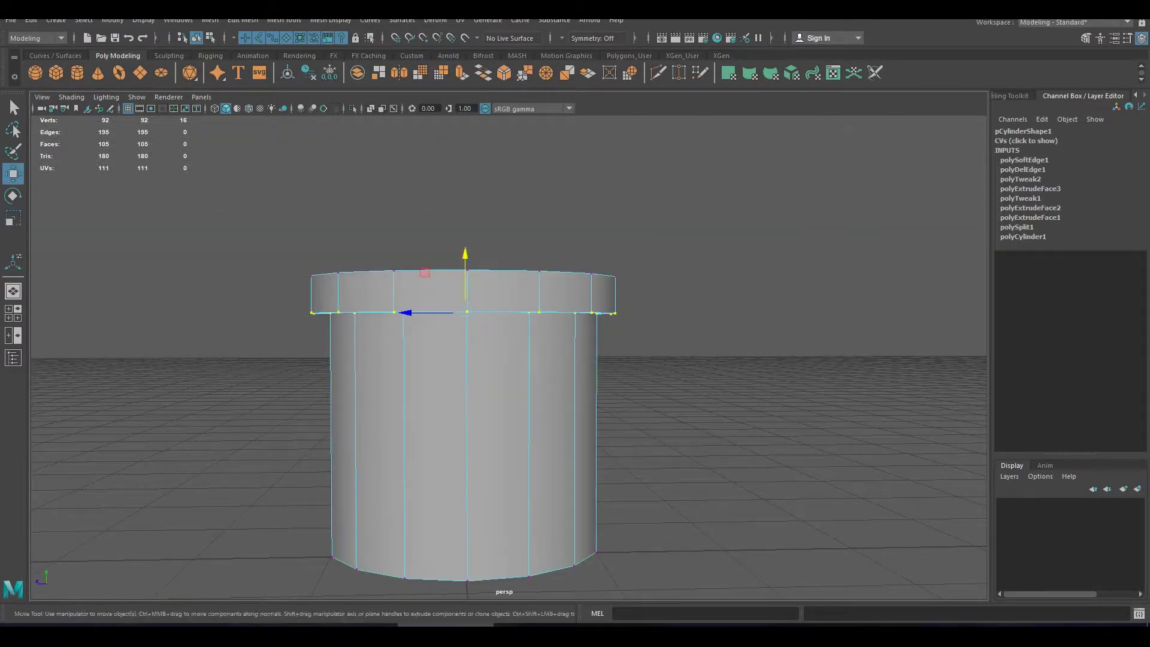
scroll(480, 359, down, 3)
drag(515, 468, 497, 468)
alt+drag(599, 360, 599, 311)
key(ctrl+z)
key(q)
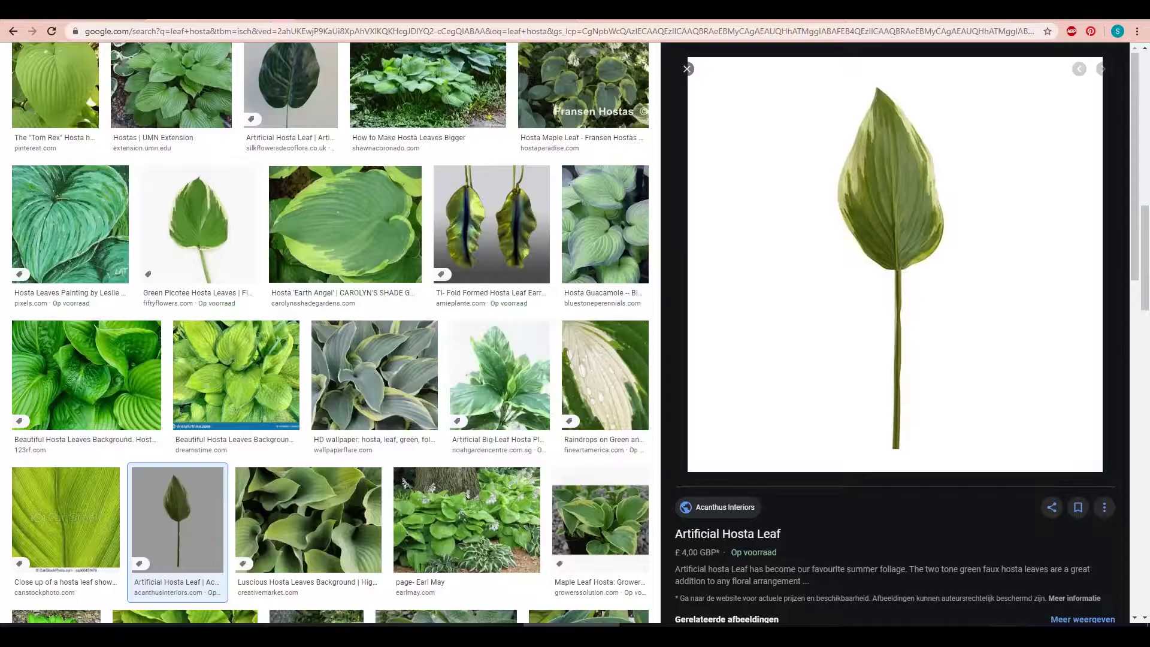
Step: Copy the enlarged Artificial Hosta Leaf preview image
right_click(844, 219)
click(899, 339)
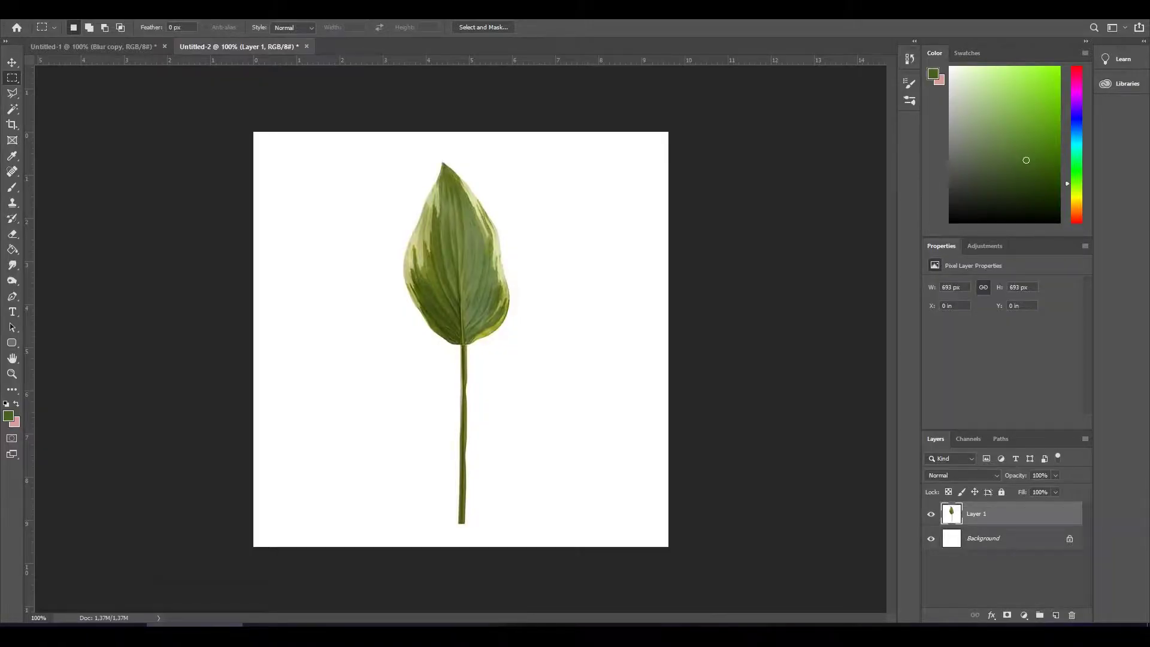
Step: Unlock the Background into Layer 0 and Magic Wand the white area around the leaf
double_click(983, 538)
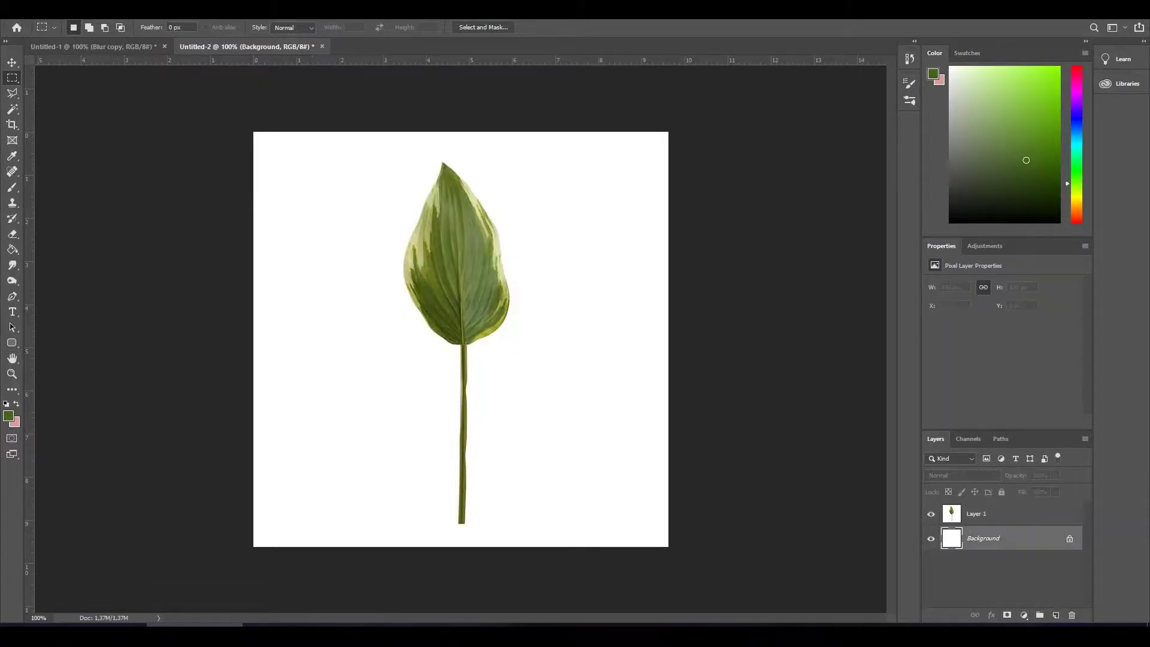
key(Return)
click(1019, 513)
key(w)
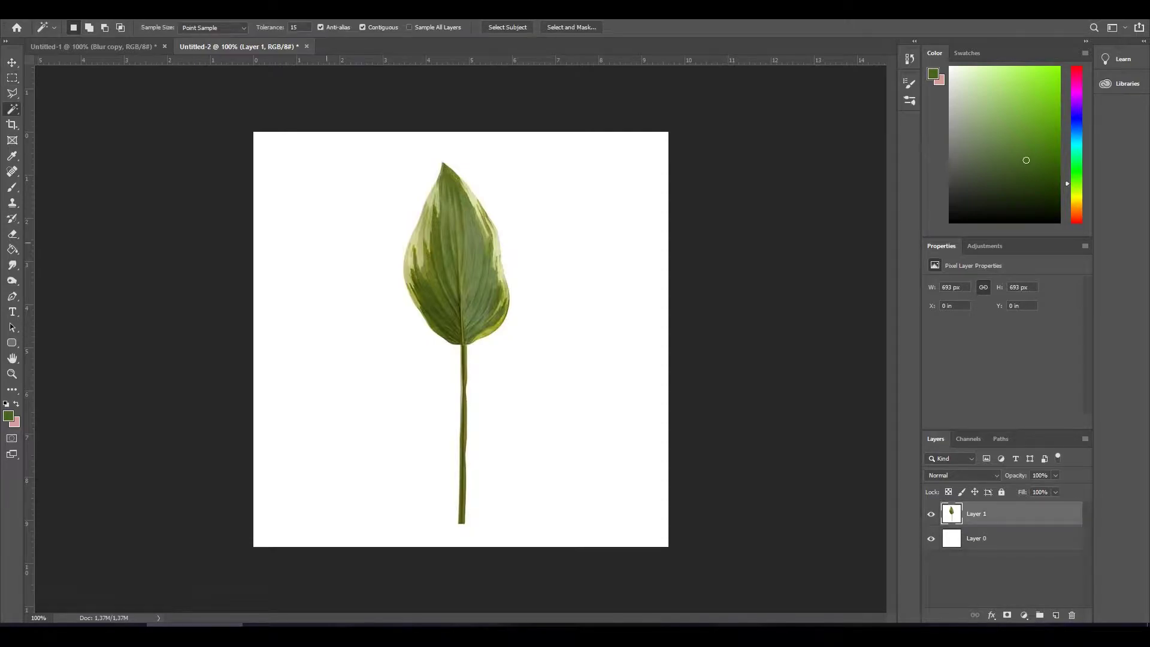
click(324, 180)
Step: On a new layer, fill the area around the leaf with black
click(1057, 616)
click(8, 415)
click(629, 449)
click(892, 268)
key(g)
key(alt+BackSpace)
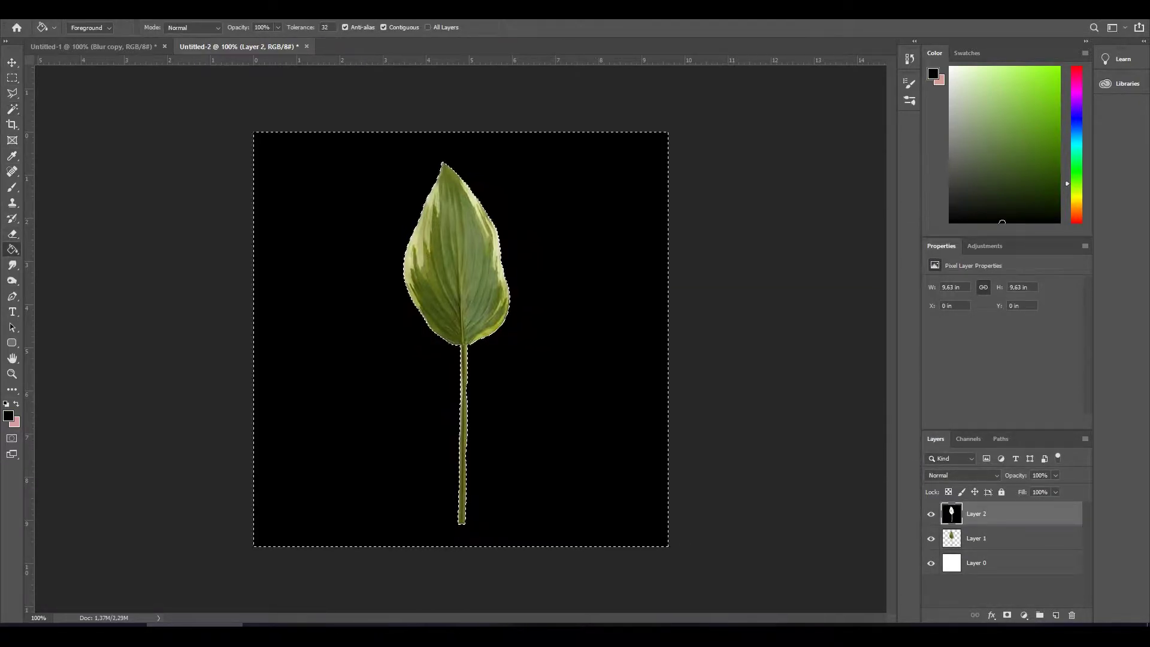
Step: Invert the selection and fill the leaf shape with white
click(8, 415)
click(624, 269)
click(892, 267)
key(alt+BackSpace)
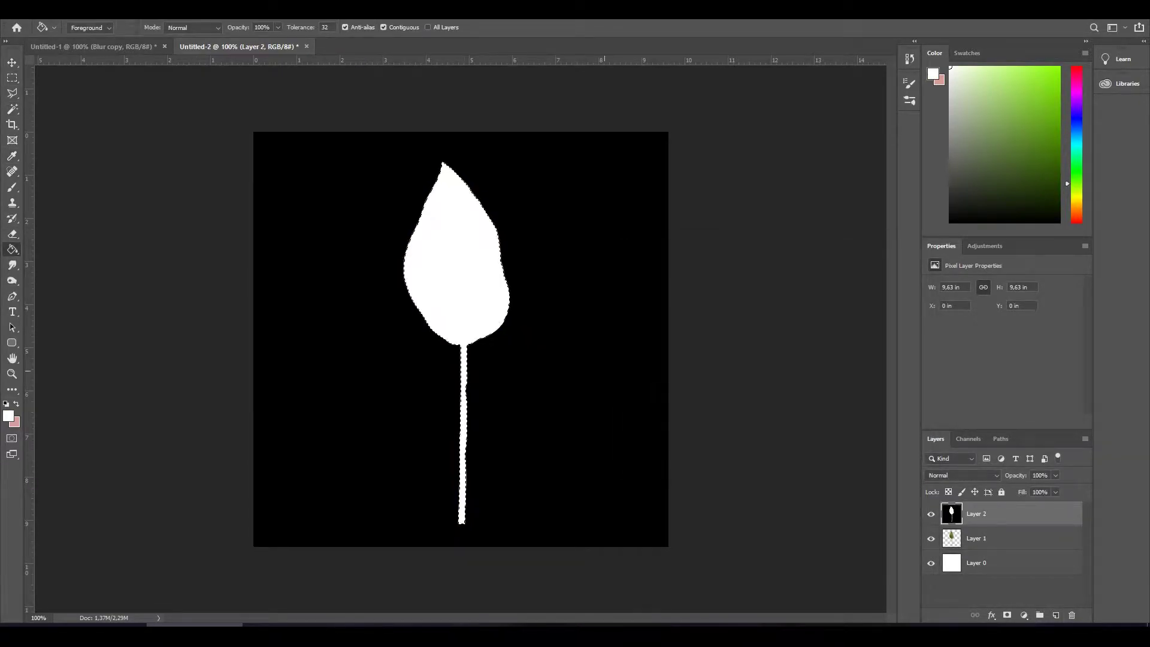
key(m)
Step: Rename the silhouette layer Alpha and the leaf layer Blad
double_click(977, 513)
text(Alpha)
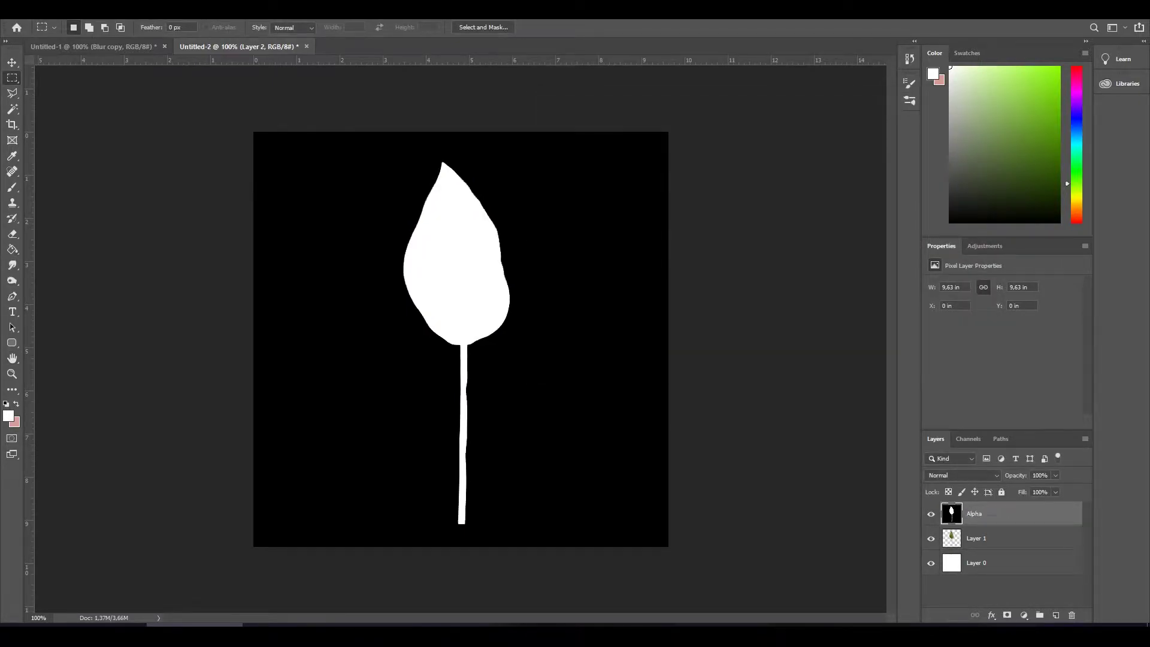
key(Tab)
key(alt+bracketright)
Step: Paste the silhouette into a new Alpha 1 channel, then hide the Alpha layer
click(968, 439)
click(1055, 615)
key(ctrl+v)
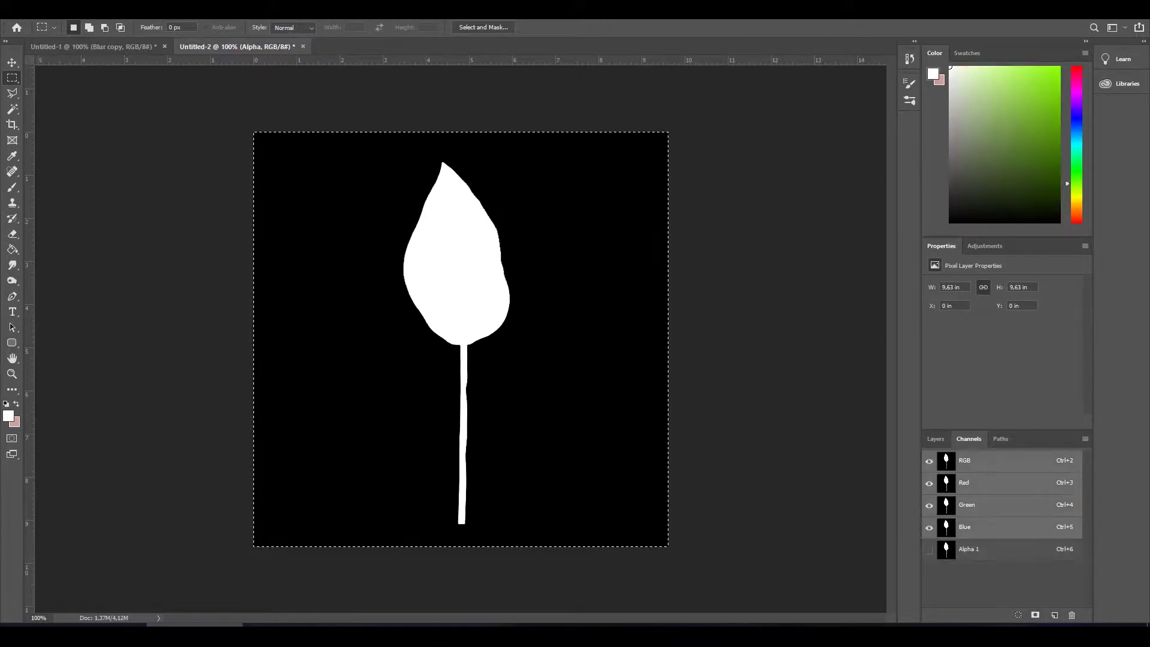
key(ctrl+2)
click(935, 438)
click(931, 514)
key(ctrl+d)
Step: Select Layer 0 and sample a green colour from the leaf
key(alt+bracketleft)
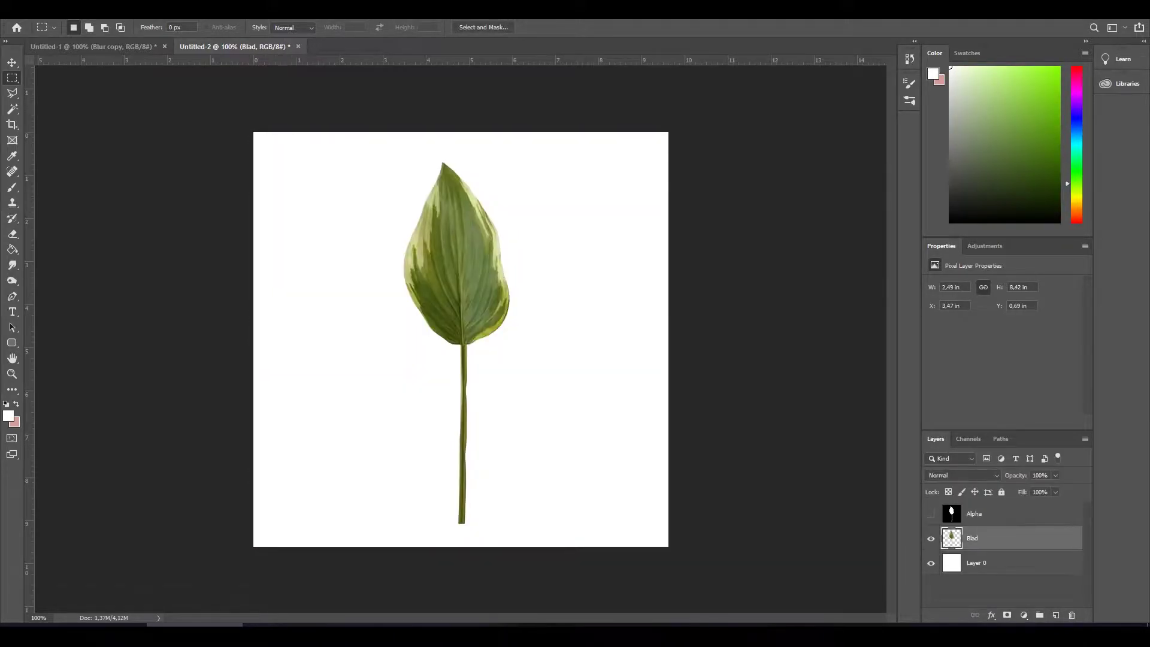
key(alt+bracketleft)
key(i)
click(483, 290)
Step: Fill the white background with an olive green sampled from the leaf
key(g)
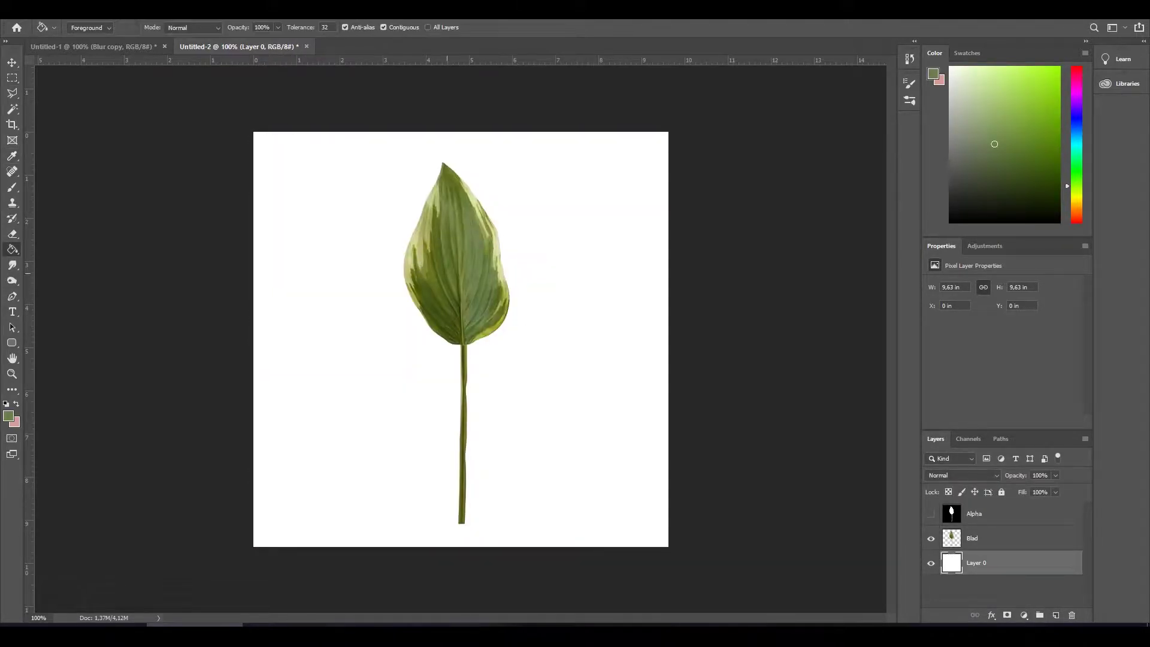
click(596, 296)
key(i)
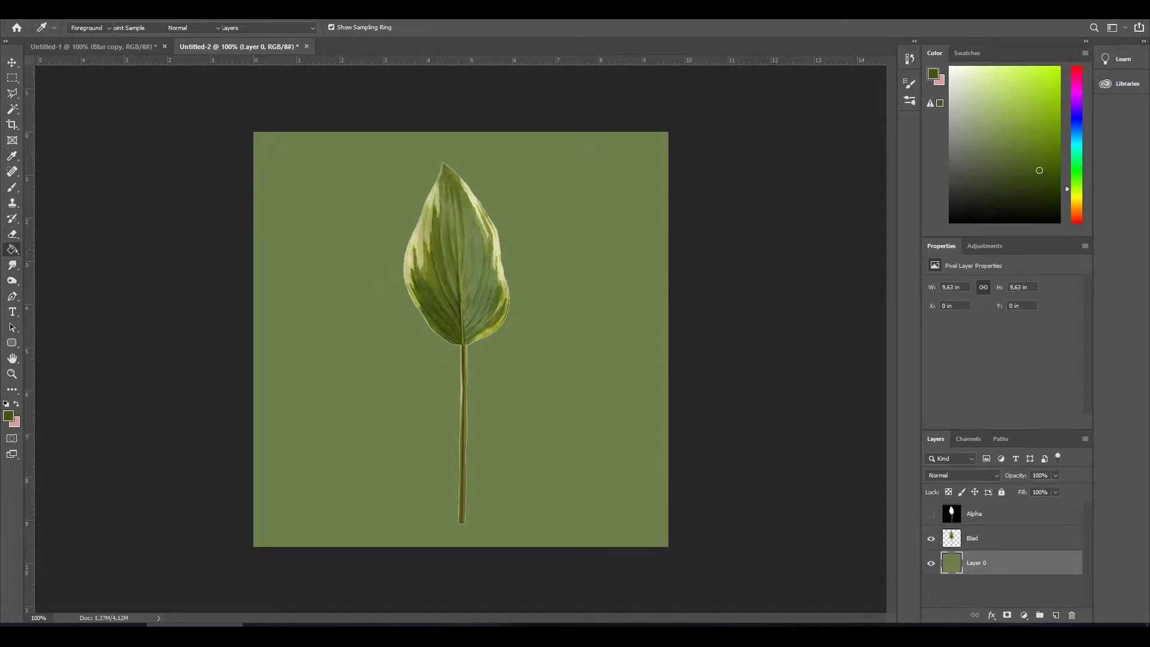
key(g)
click(596, 295)
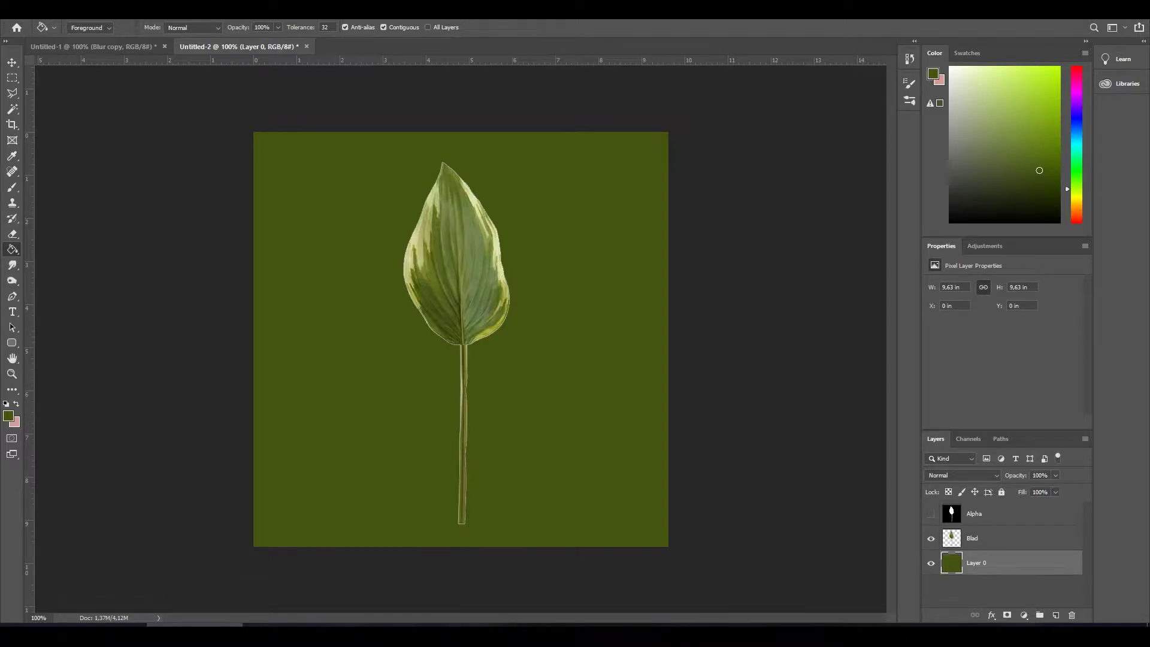
Step: Duplicate the Blad layer and place the copy beneath it
click(982, 538)
right_click(976, 538)
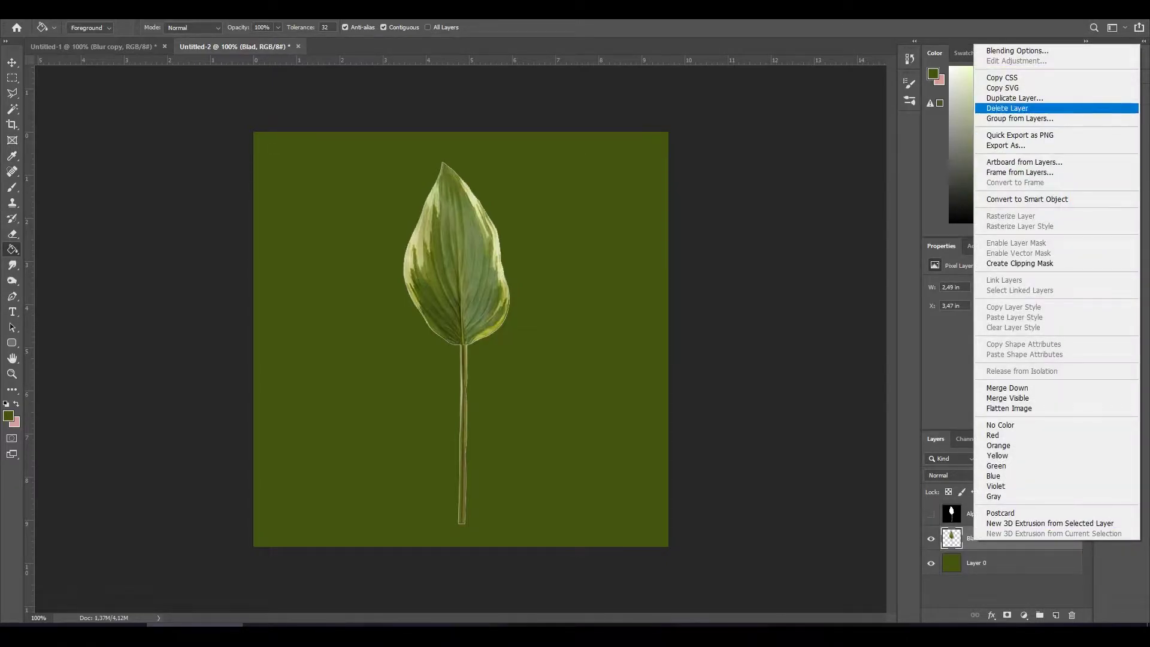
click(1015, 97)
click(865, 175)
drag(983, 538, 982, 574)
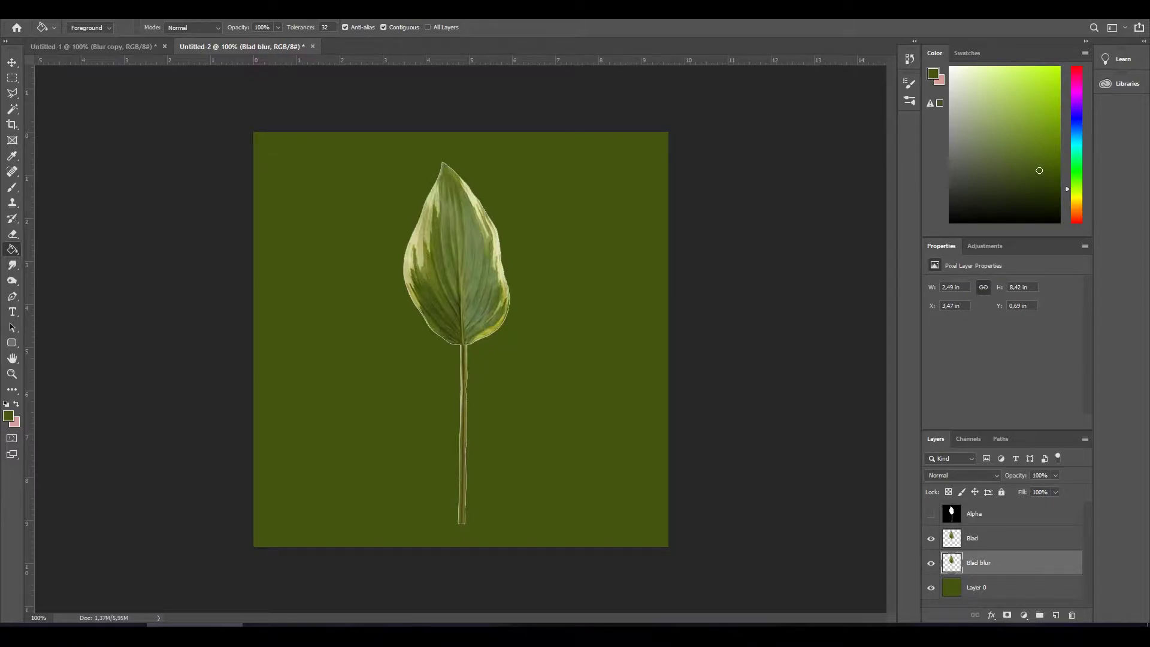
Step: Apply a Gaussian blur with a larger radius to the Blad copy for a soft glow
key(alt+t)
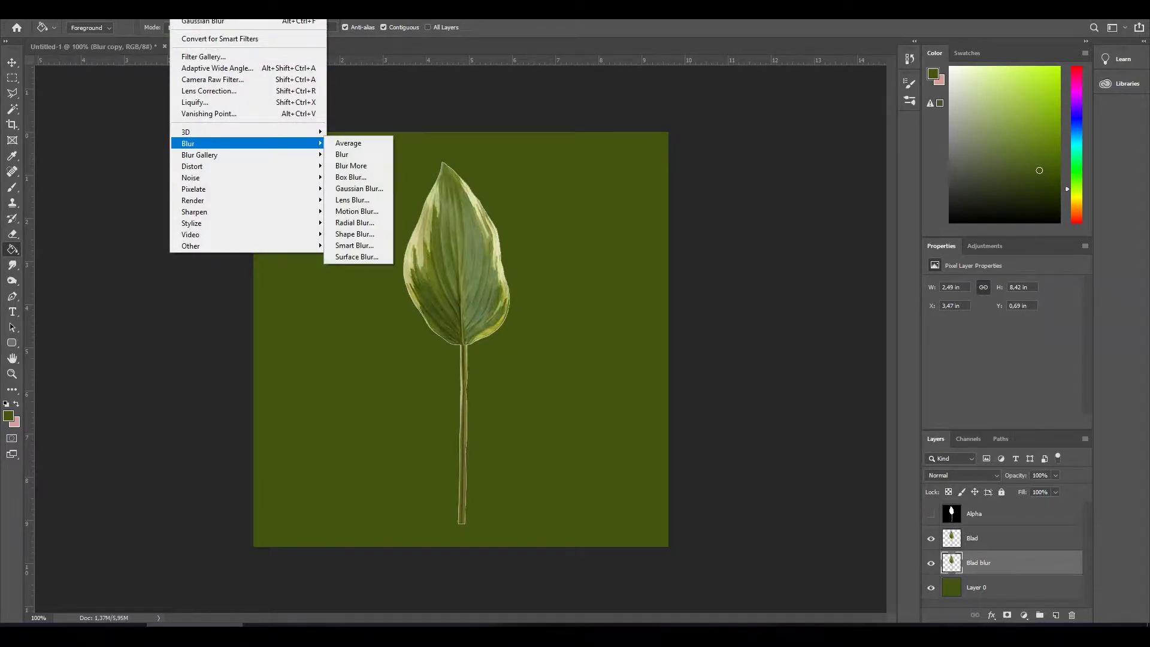
key(Return)
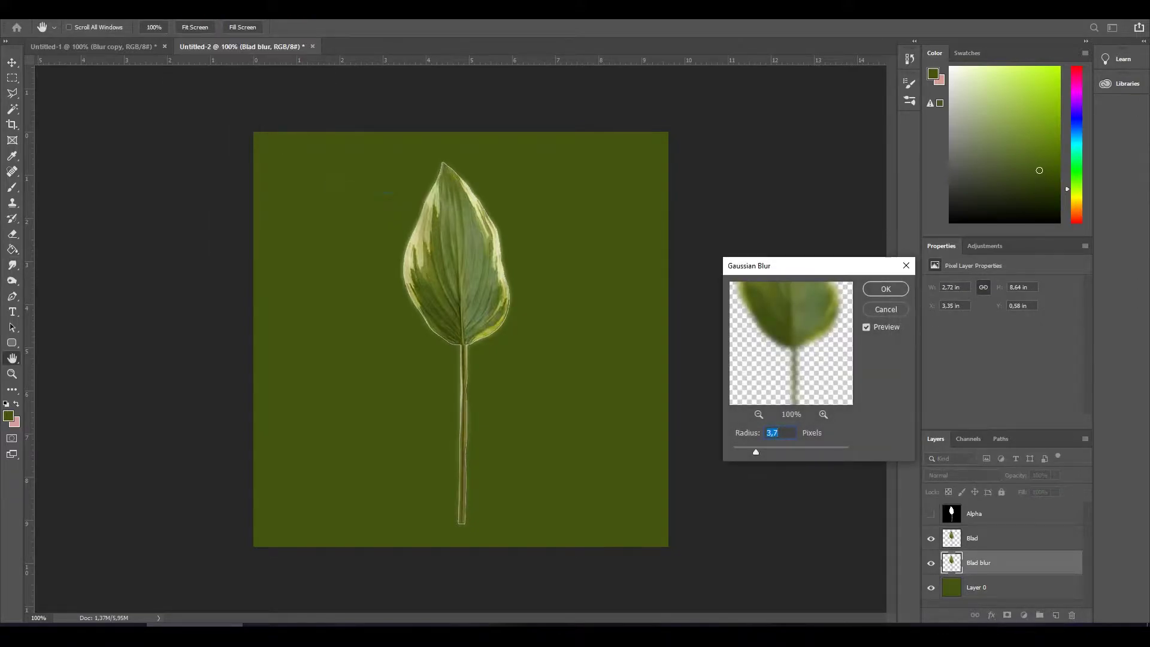
drag(756, 452, 781, 451)
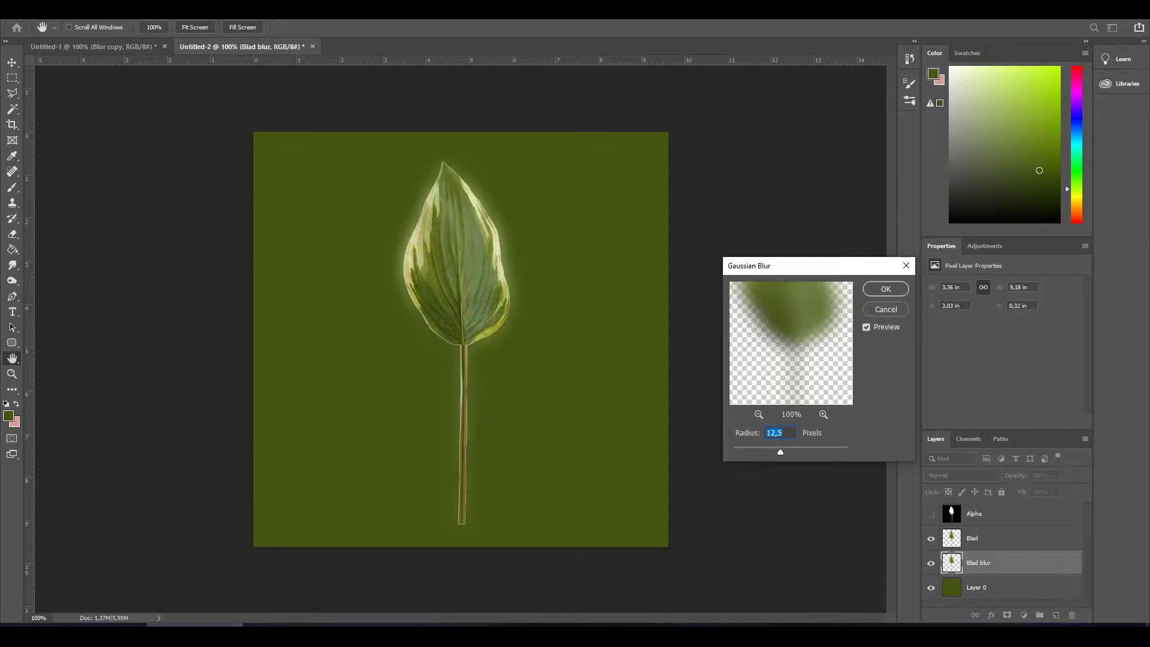
key(Return)
Step: Duplicate the blurred Blad layer to strengthen the glow
right_click(984, 562)
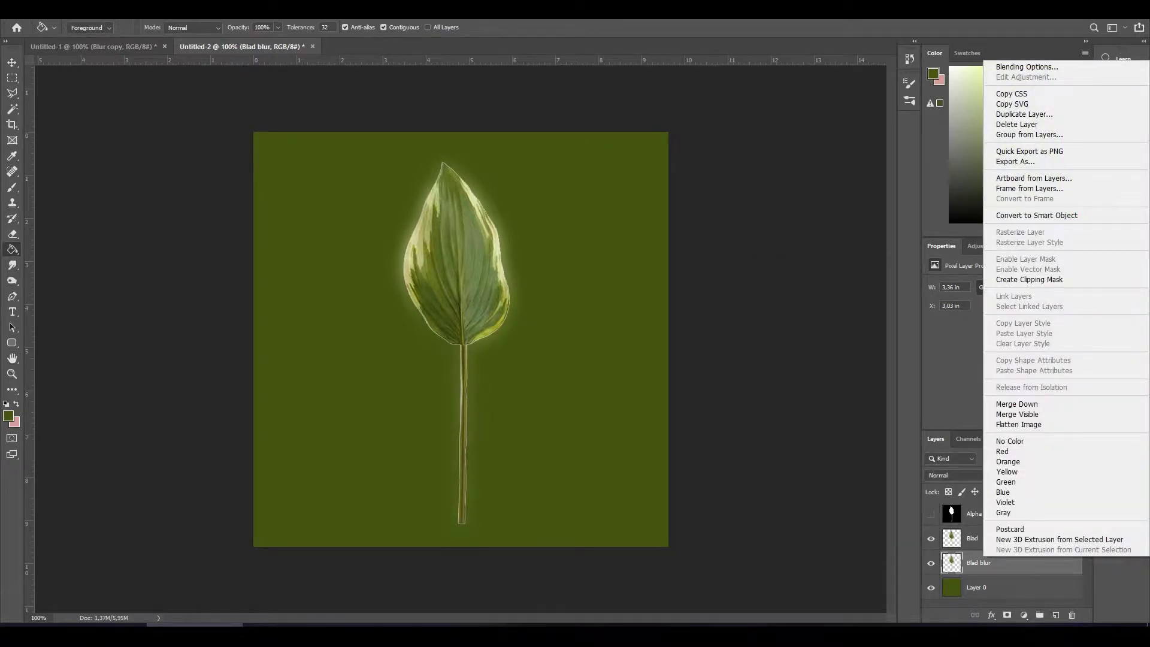
click(1025, 114)
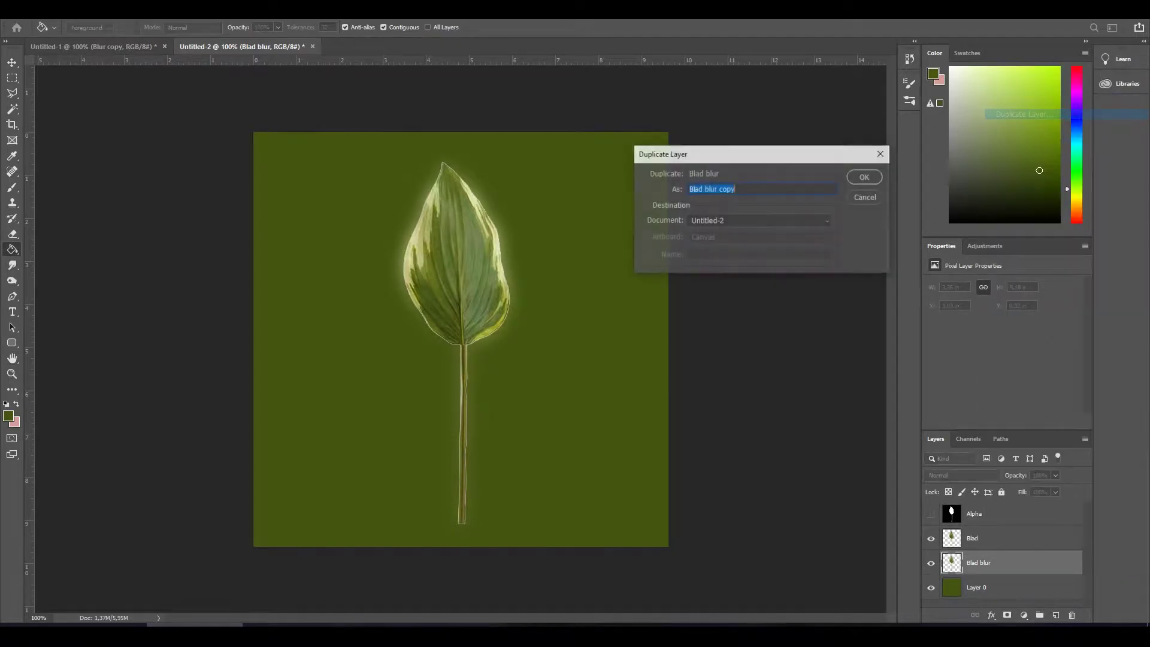
click(862, 177)
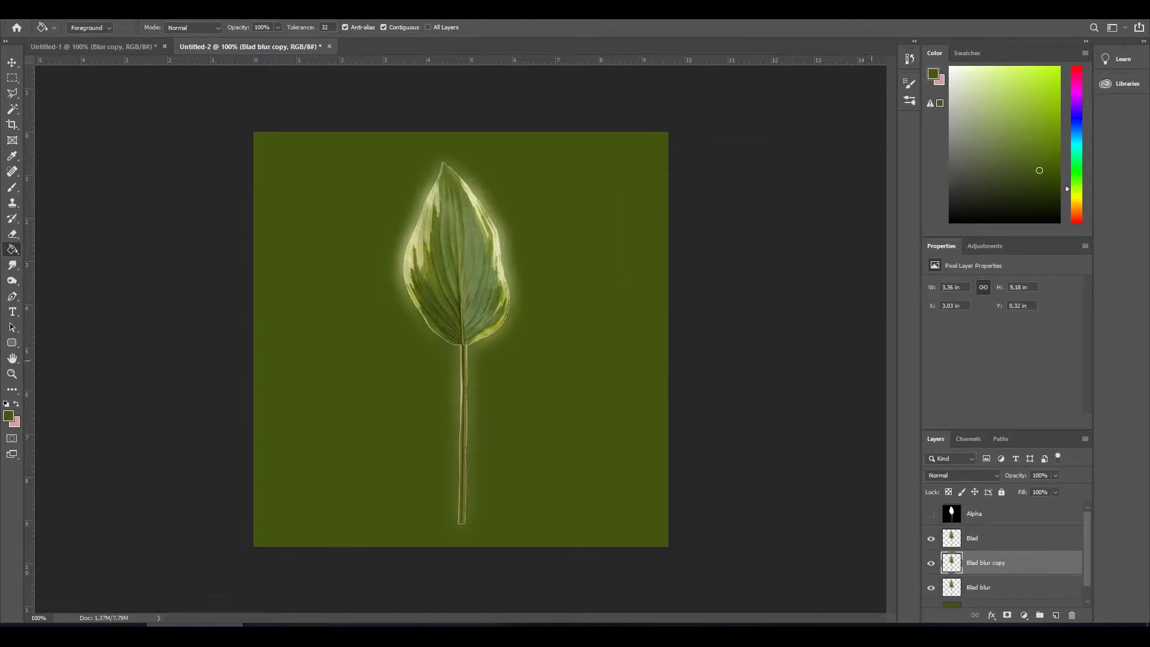
scroll(1006, 557, down, 1)
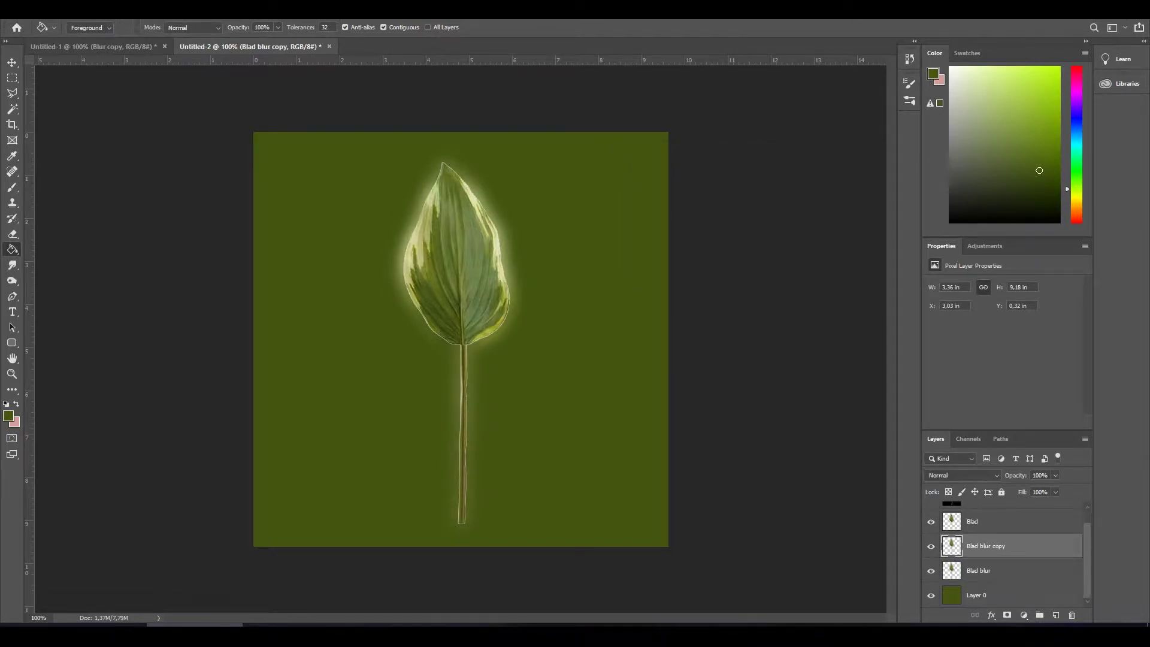
scroll(1007, 557, up, 1)
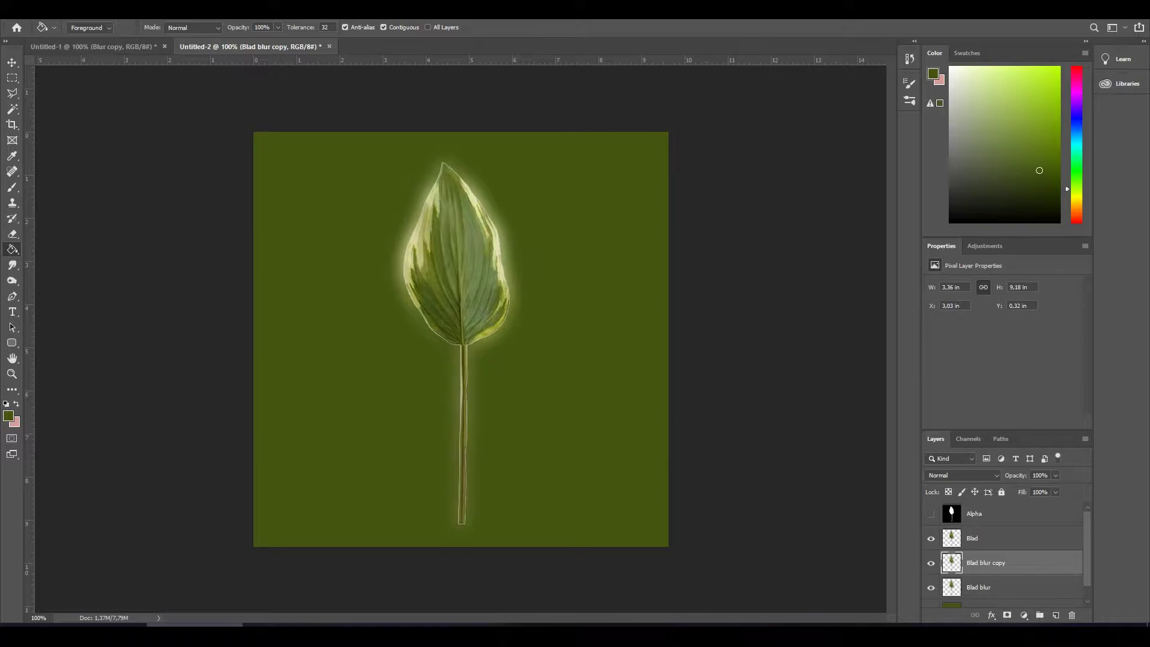
Step: Save a separate copy of the leaf image with Save As
key(alt+e)
key(Left)
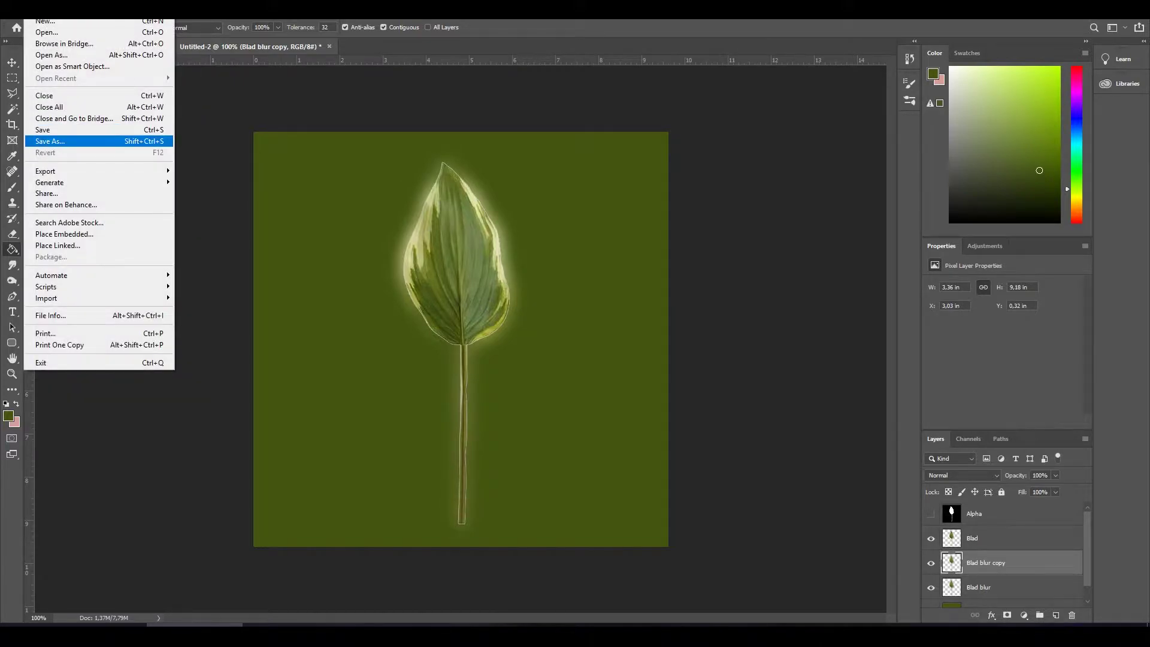
key(Return)
key(Escape)
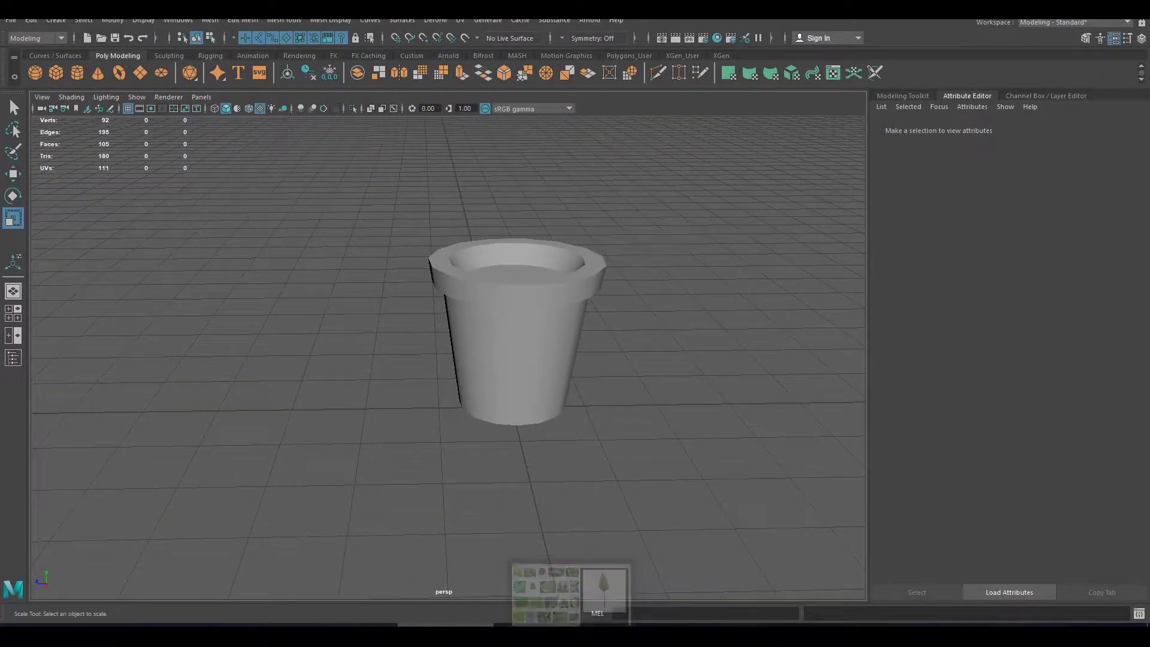
Step: Create a polygon plane and move it to the left of the pot
click(11, 19)
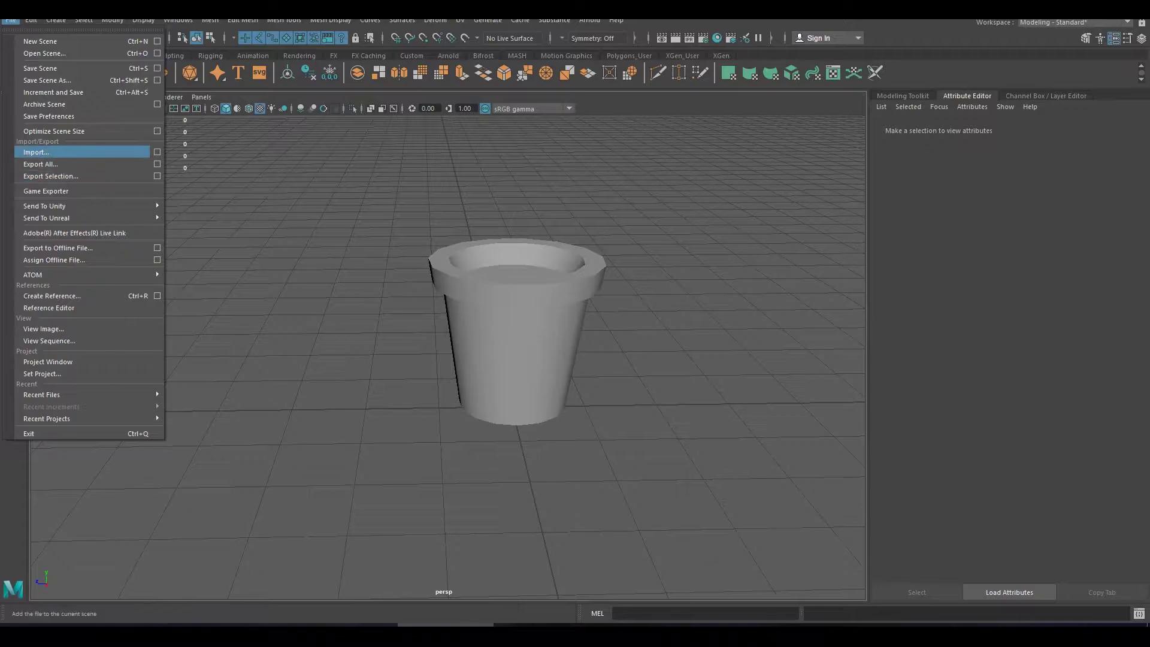
key(Escape)
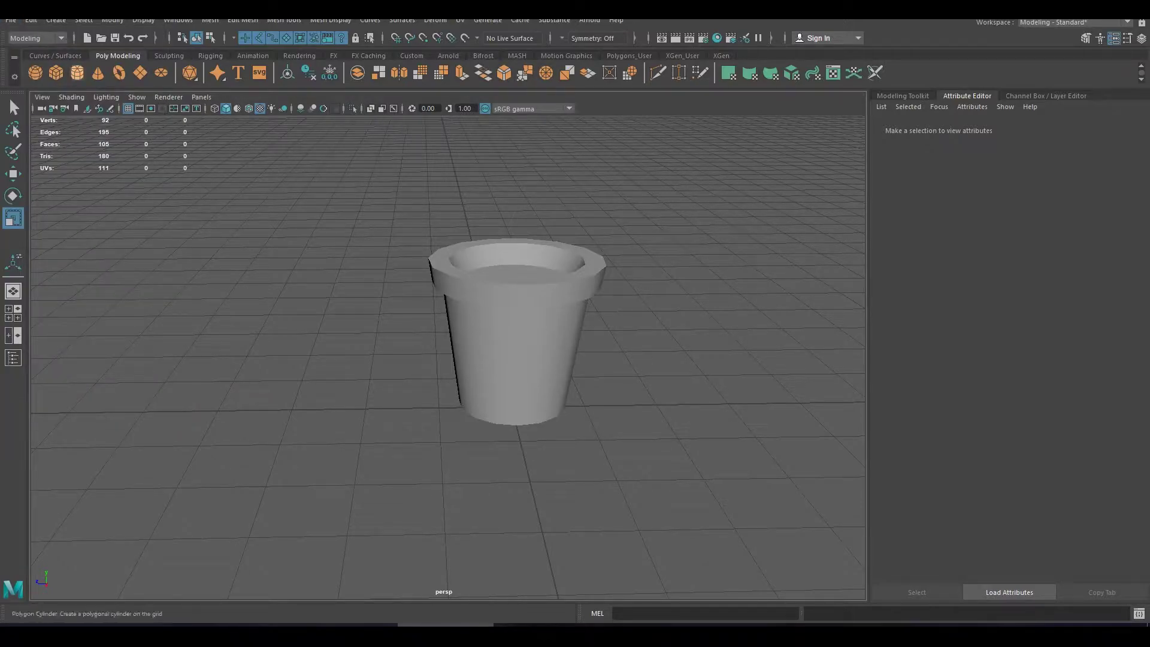
click(140, 73)
key(w)
mouse_move(501, 398)
mouse_down()
mouse_move(365, 399)
mouse_move(413, 396)
mouse_up()
key(r)
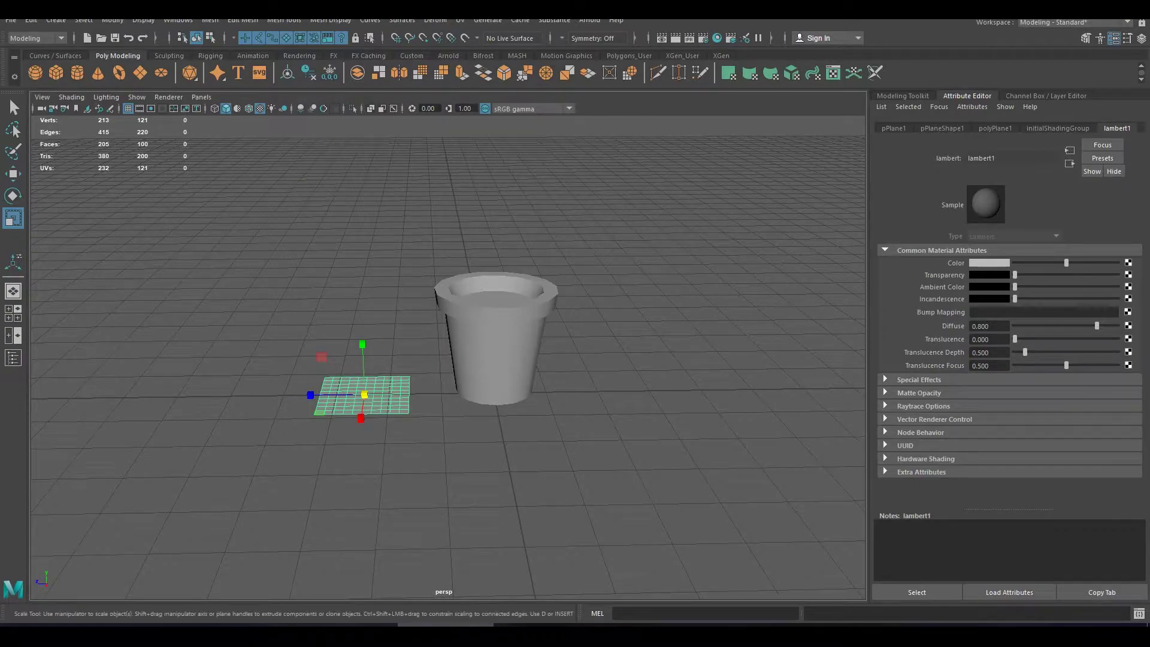
Step: Set the plane's Subdivisions Height to 2
click(894, 128)
click(942, 129)
click(995, 128)
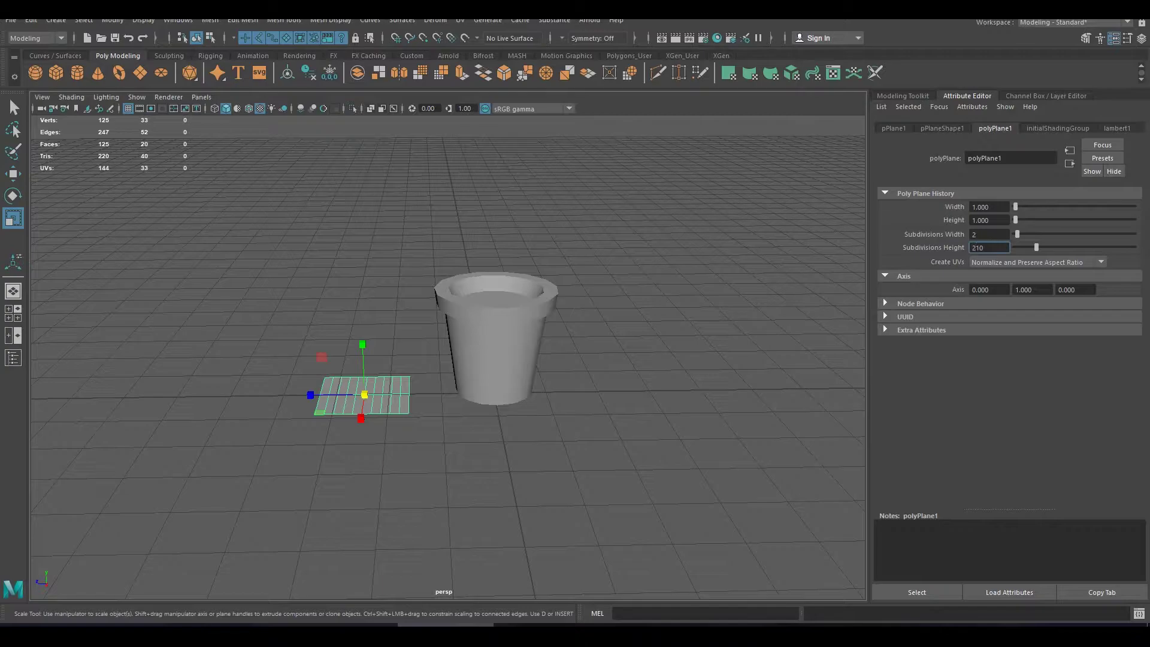
text(2)
key(Return)
Step: Assign a new Lambert material to the plane
click(359, 395)
scroll(458, 304, up, 3)
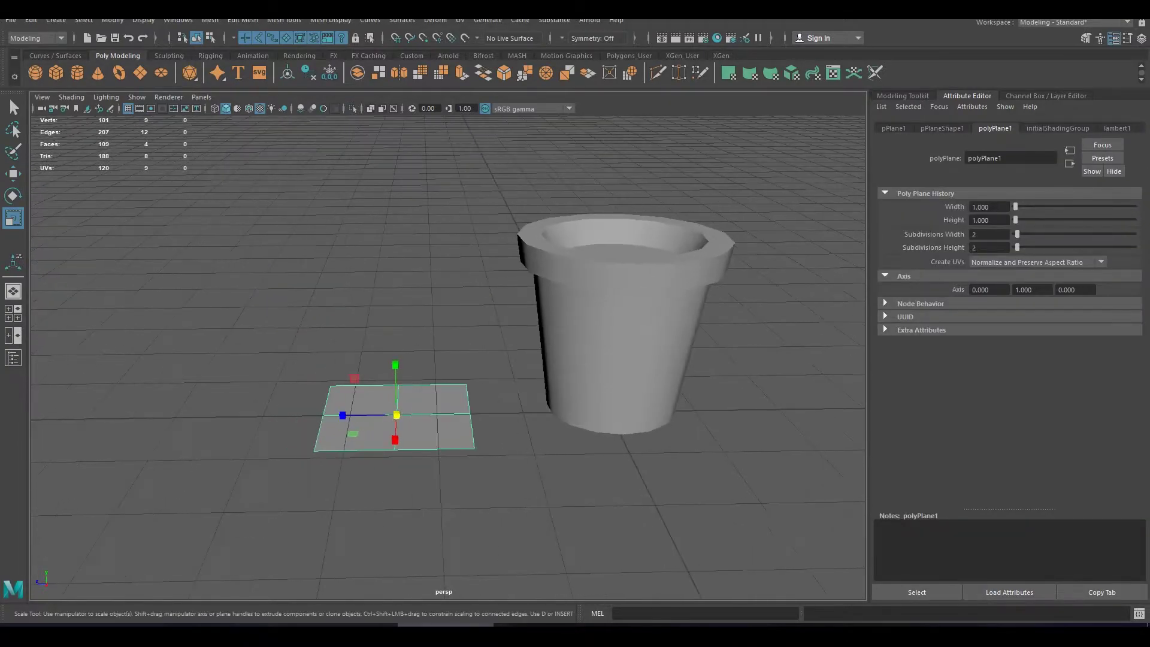
right_click(458, 304)
click(456, 612)
click(480, 302)
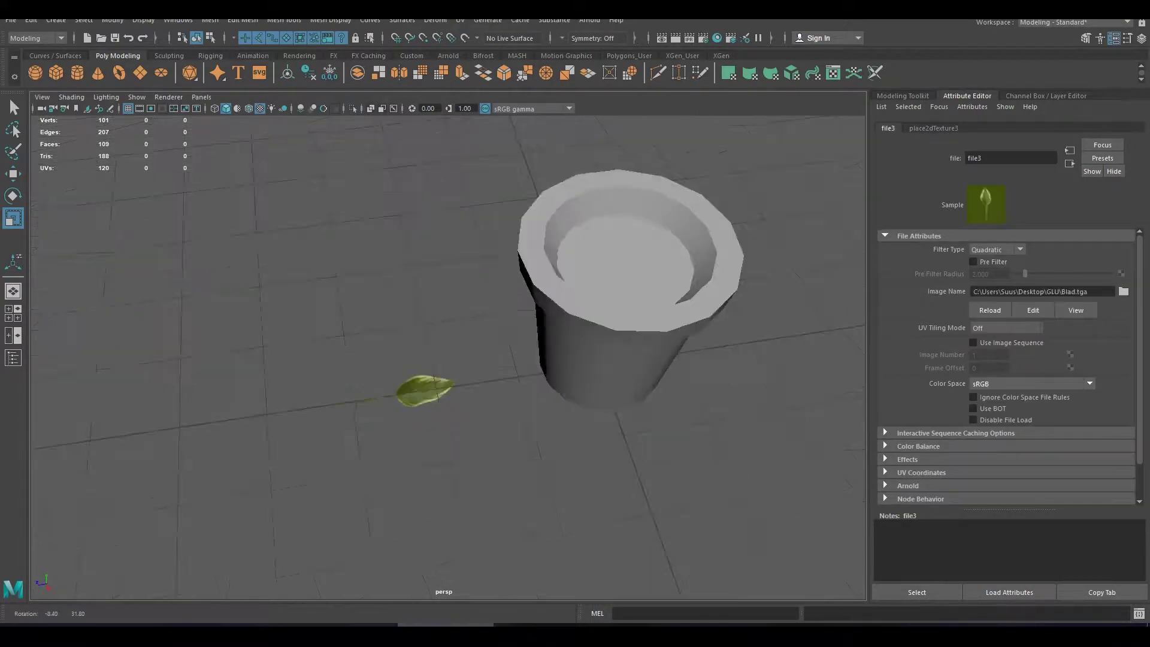
Step: Lift the Blad-textured leaf plane above the pot and scale the pot down
click(420, 392)
key(w)
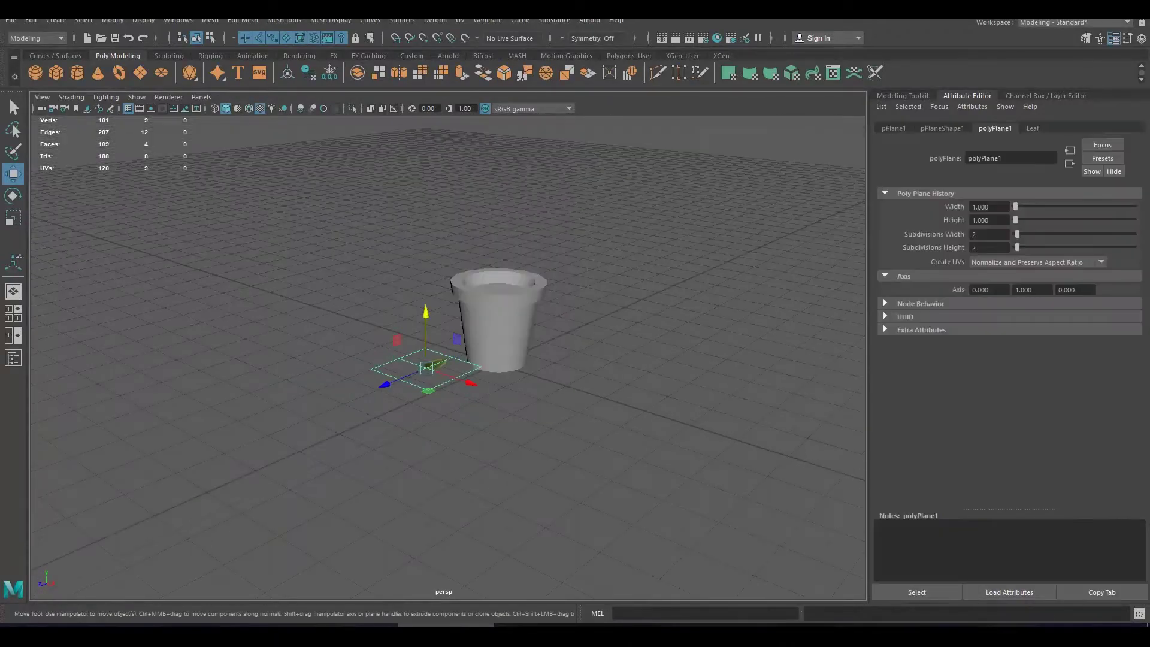
key(r)
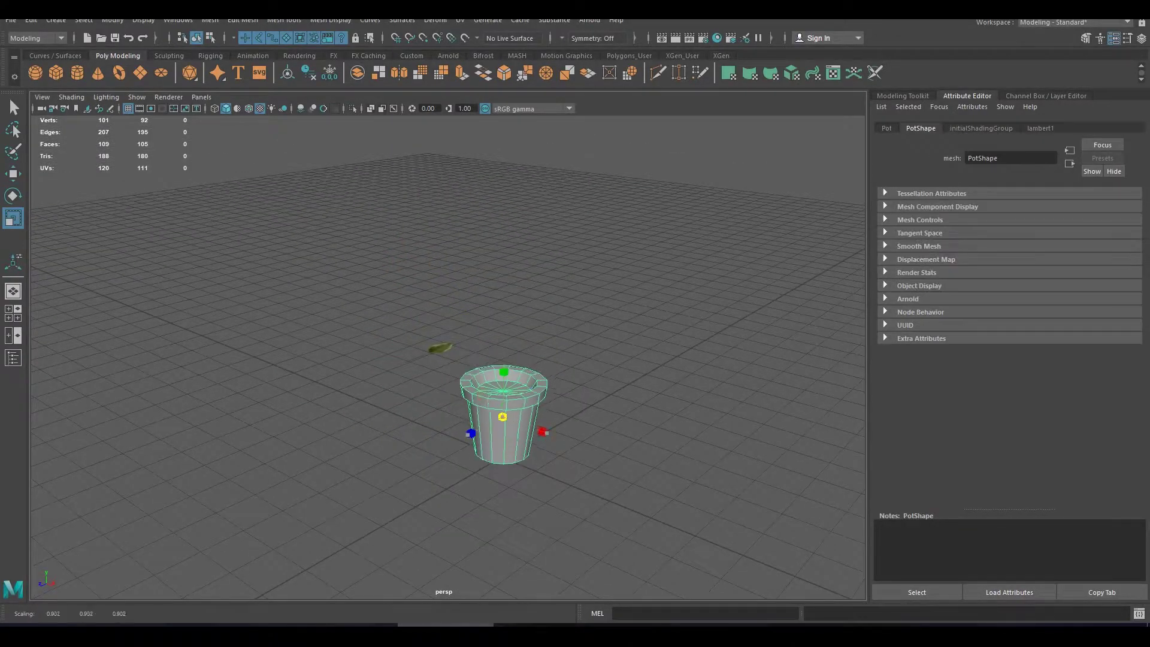
key(w)
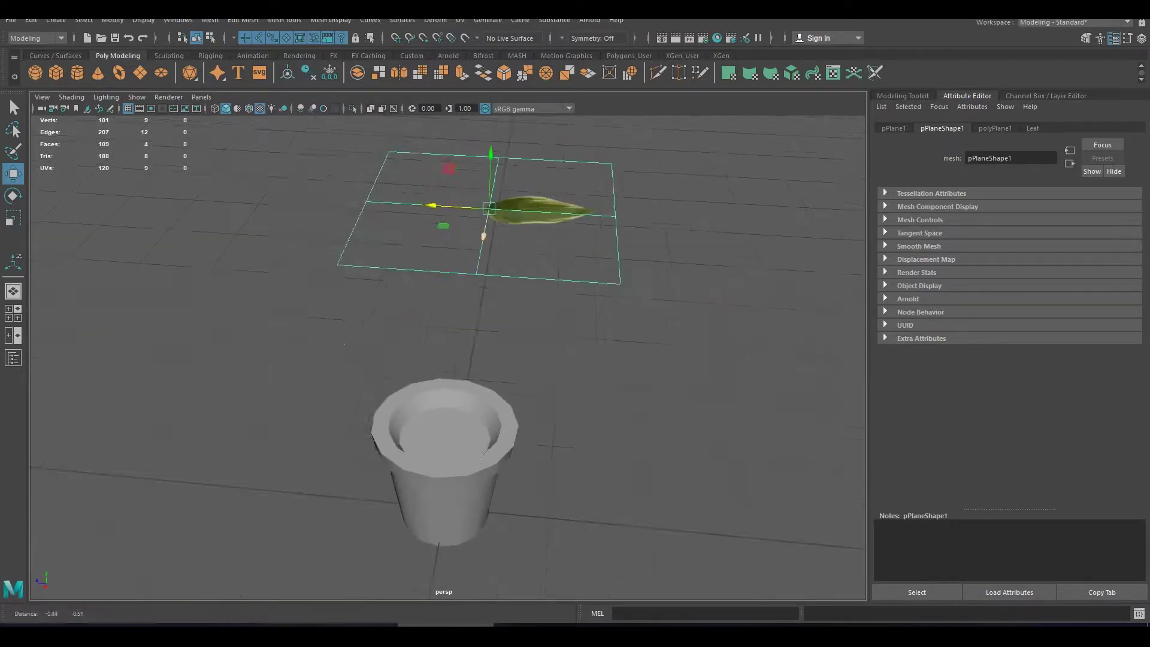
Step: Multi-Cut several edges across the leaf plane, dividing it into narrow strips
shift+right_click(510, 233)
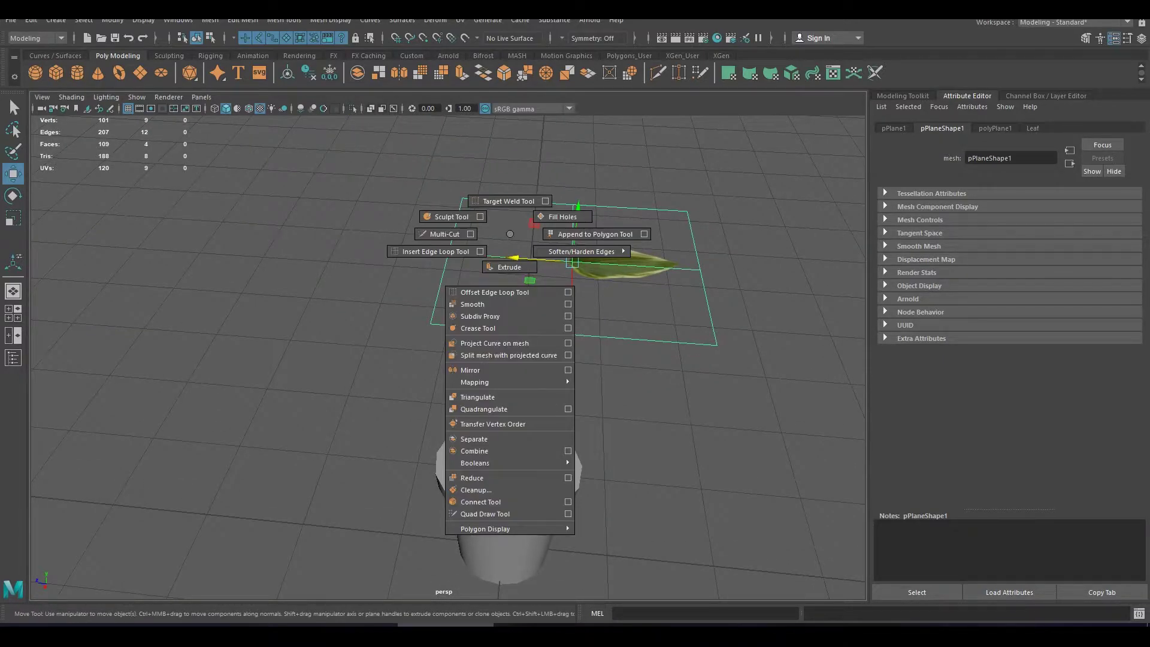
click(445, 234)
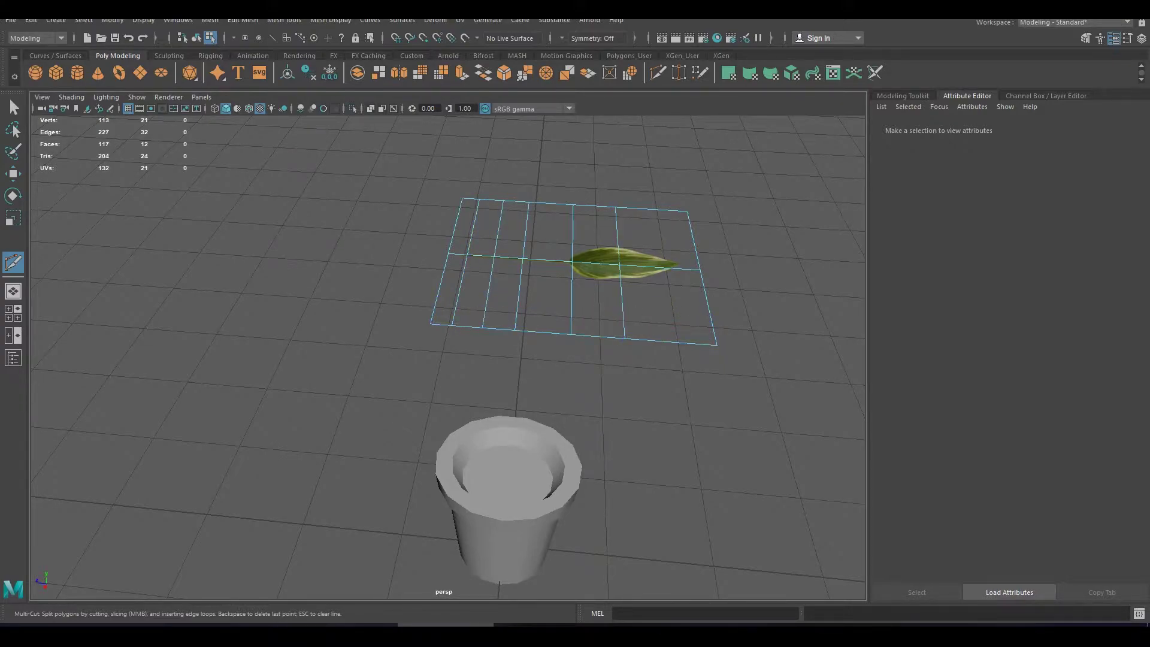
key(w)
alt+drag(456, 371, 456, 336)
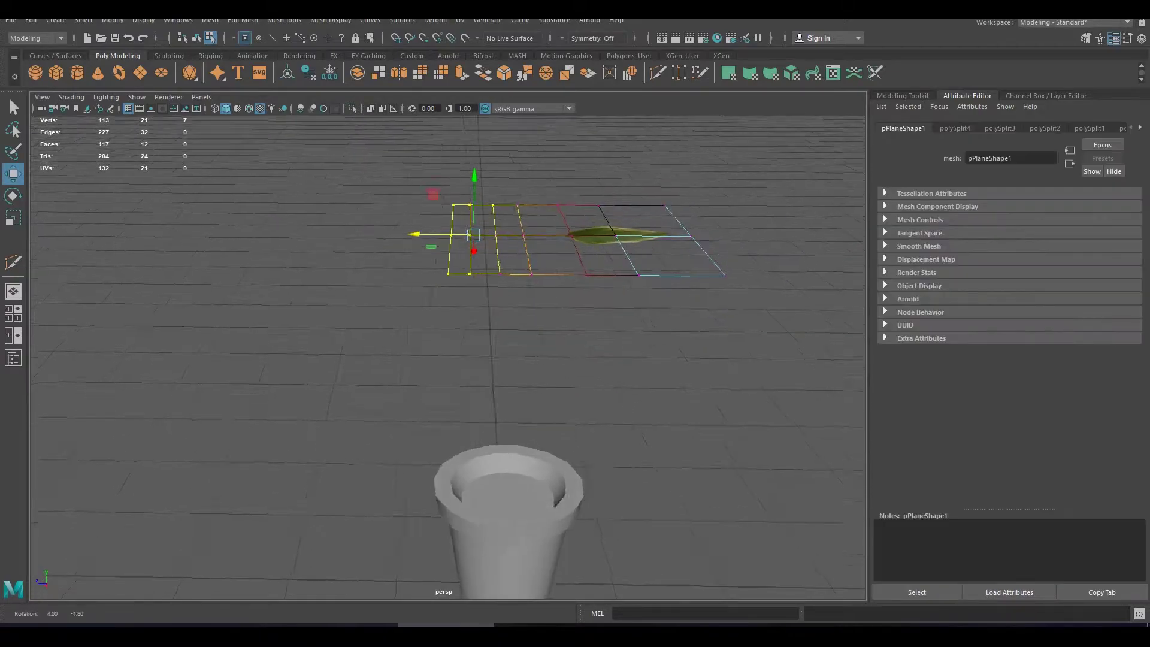
click(456, 336)
Step: Drag the plane's end vertex columns down on Y so it arches, then return to Object Mode
drag(413, 174, 460, 288)
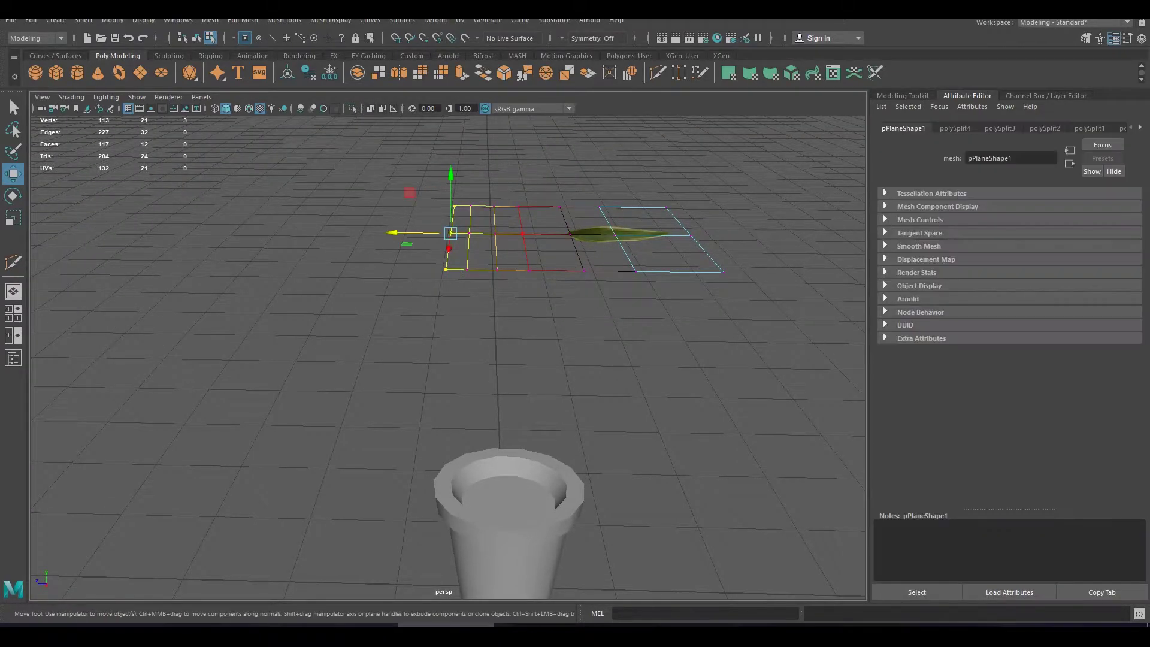
key(e)
key(w)
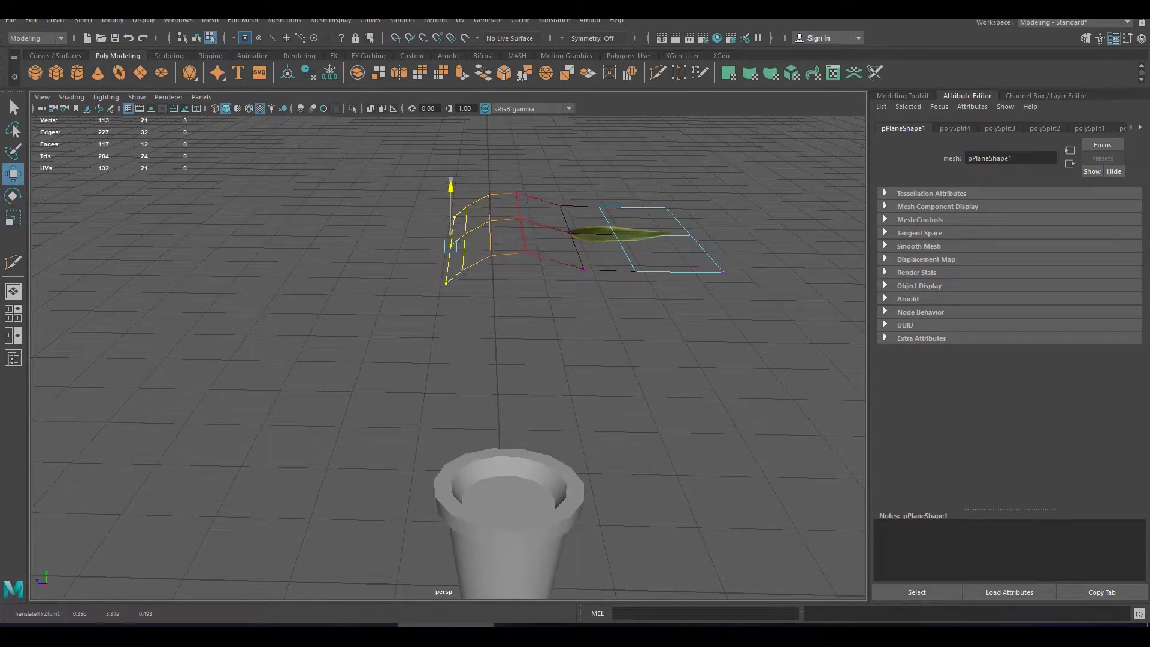
drag(400, 227, 401, 282)
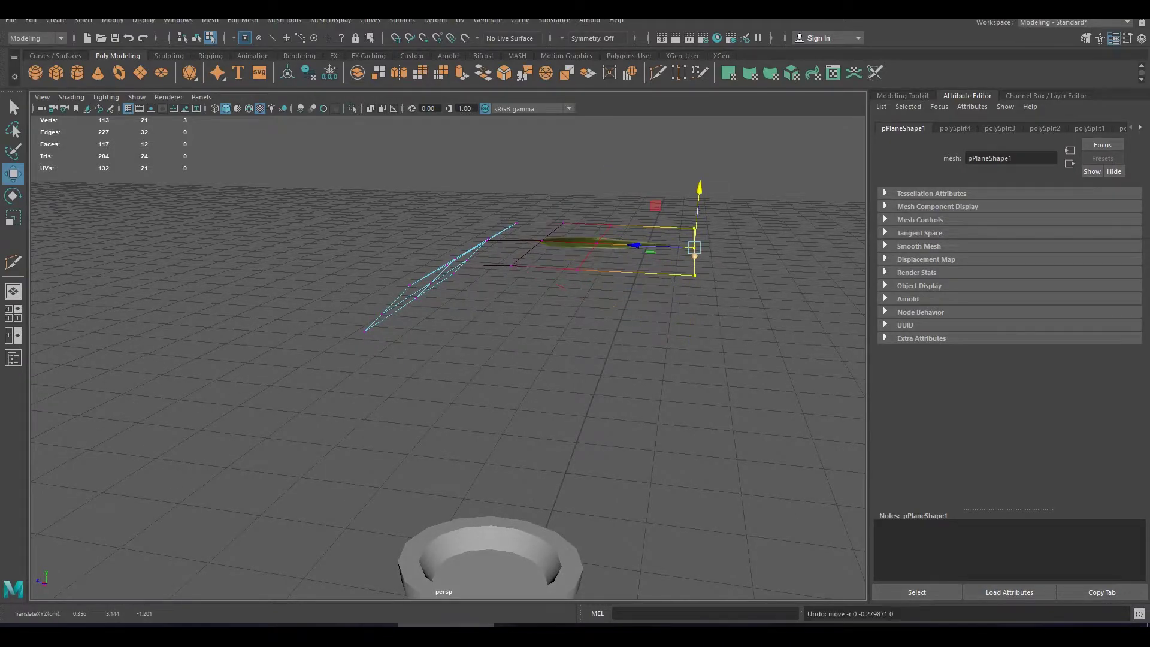
key(b)
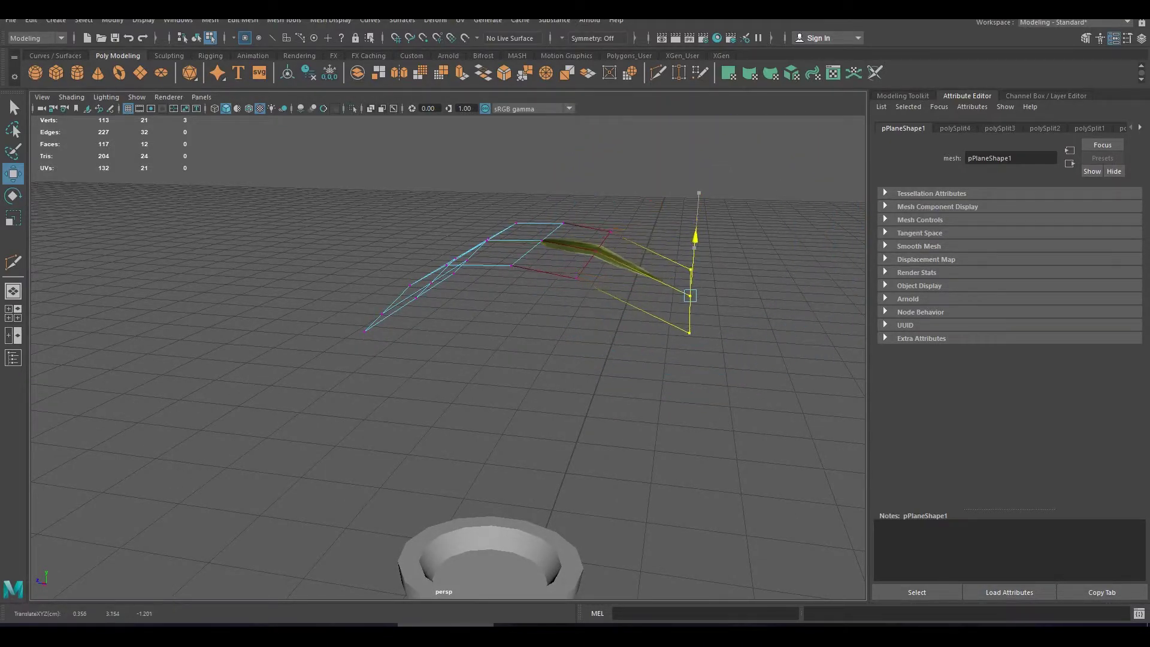
right_click(611, 237)
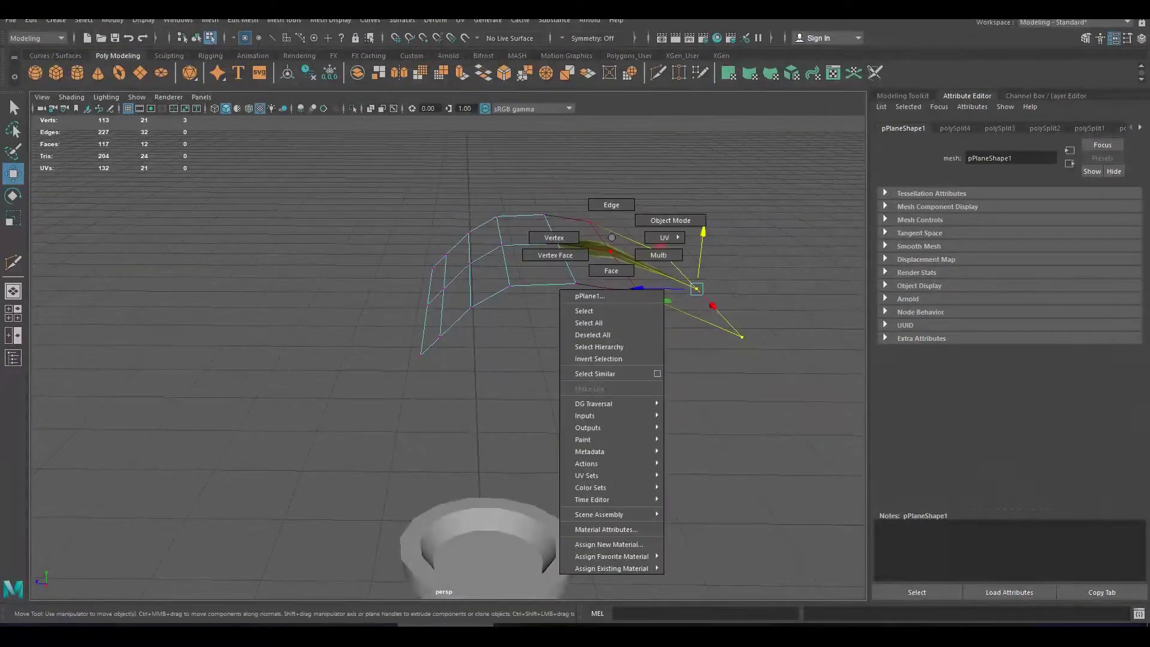
alt+drag(612, 237, 557, 252)
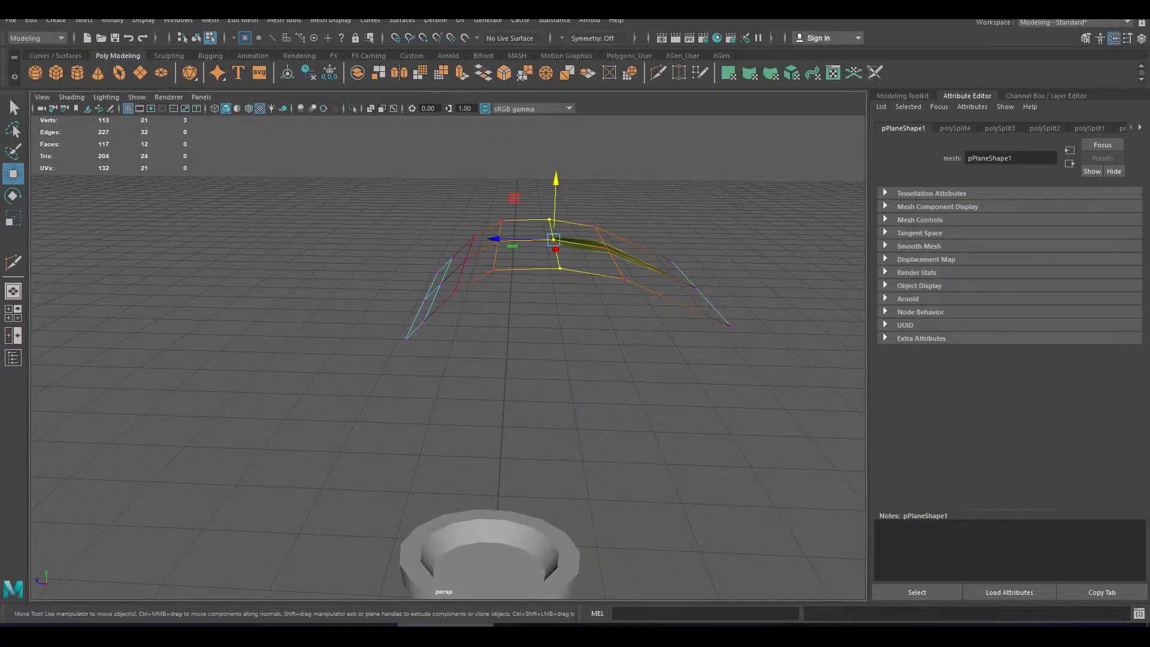
right_drag(557, 252, 527, 207)
Step: Lower the leaf plane's vertices to deepen its curve
scroll(527, 207, down, 3)
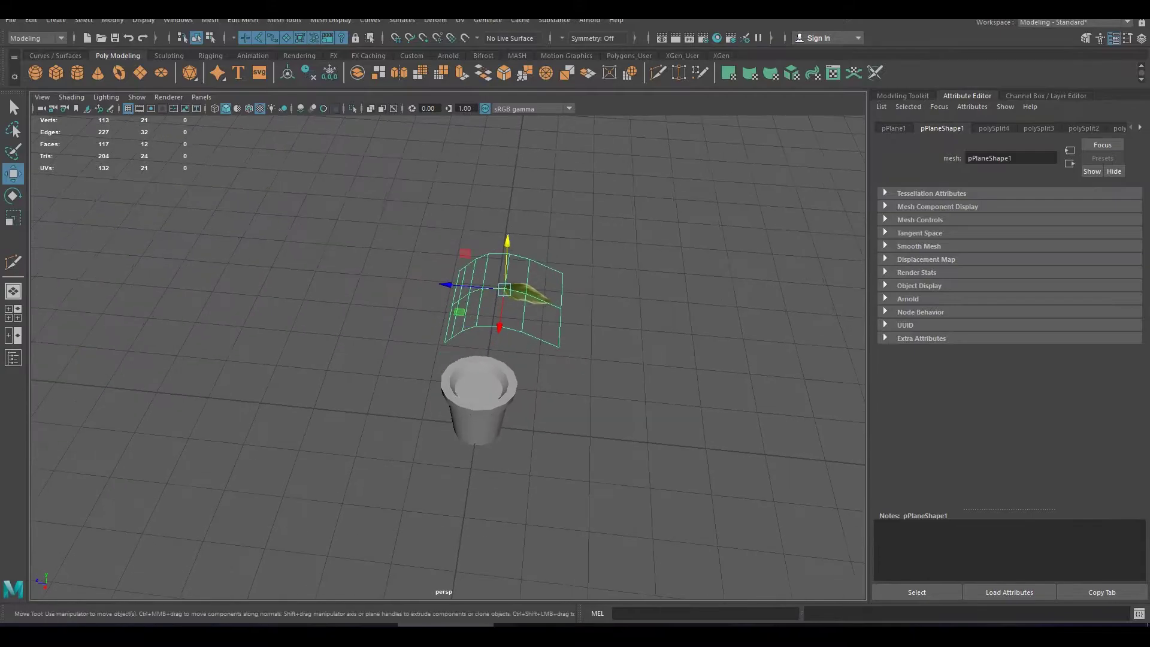
alt+drag(539, 287, 519, 305)
right_click(518, 305)
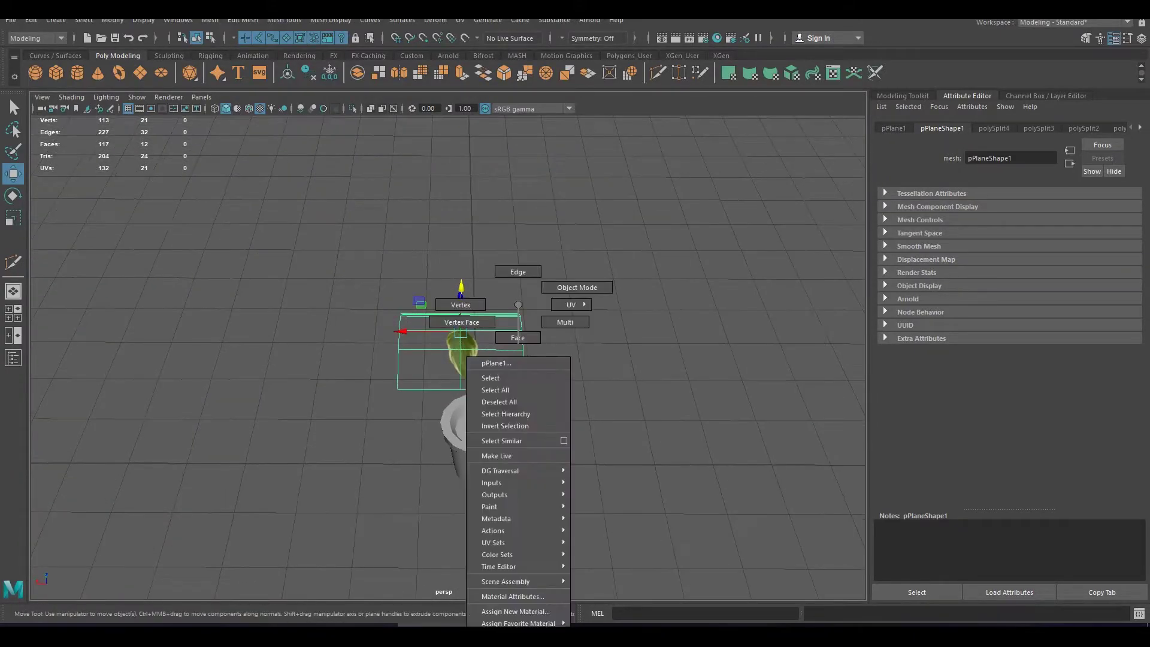
click(461, 305)
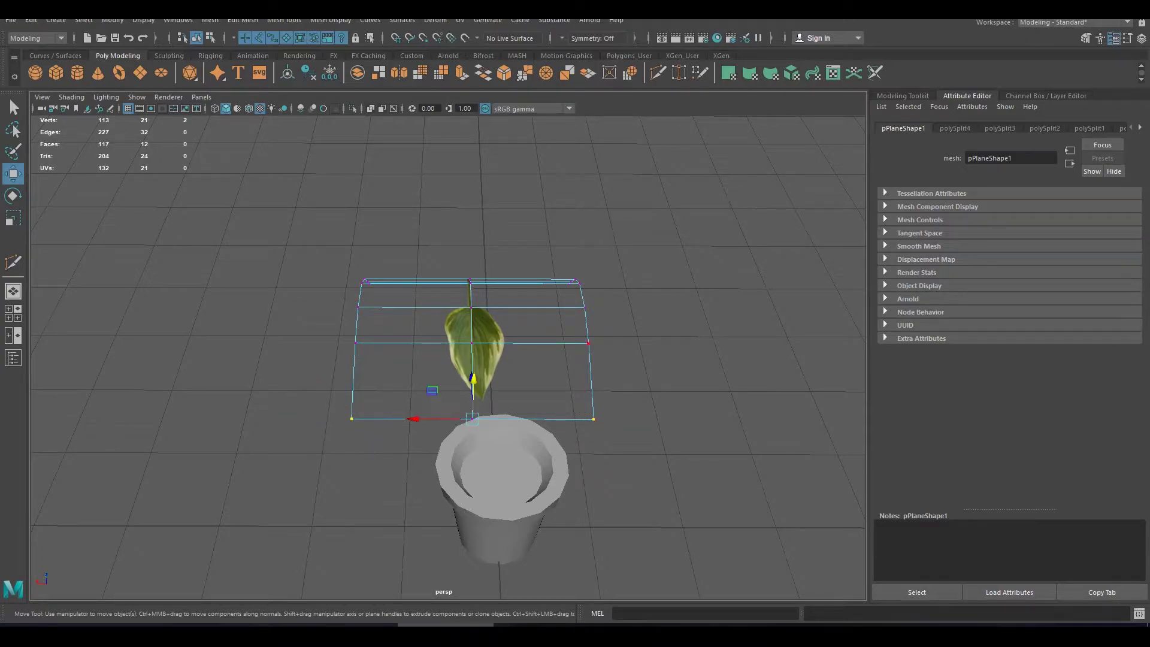
alt+drag(479, 335, 444, 318)
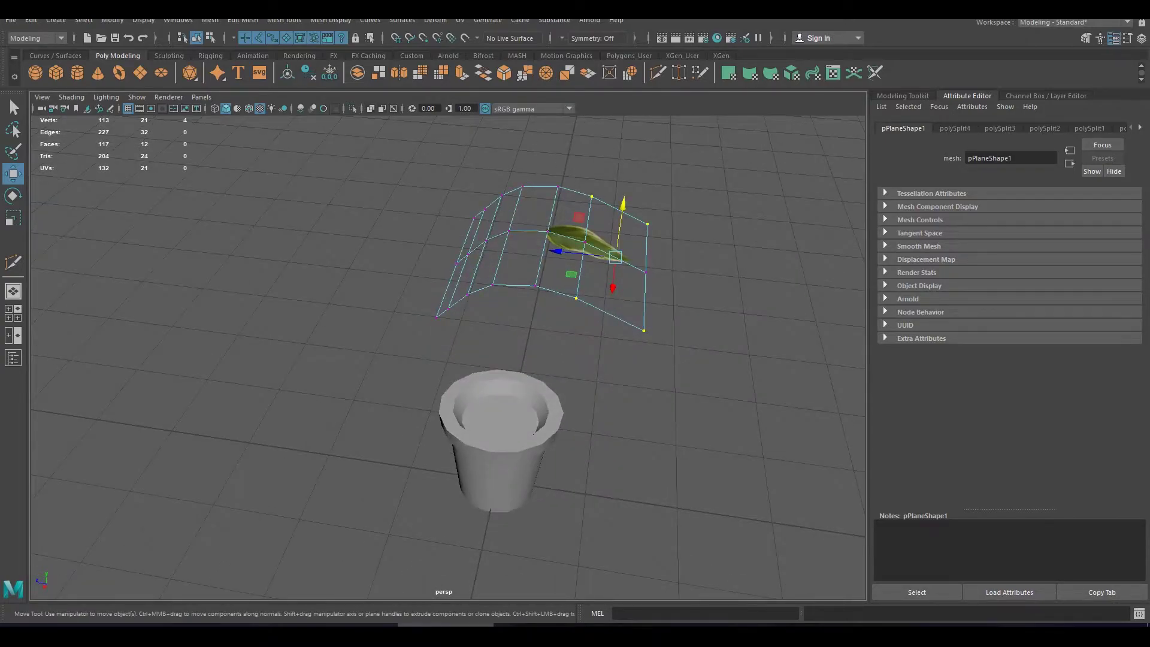
drag(621, 228, 619, 245)
mouse_move(479, 299)
alt+mouse_down()
mouse_move(455, 336)
mouse_move(419, 312)
mouse_move(456, 335)
mouse_move(444, 359)
mouse_move(490, 270)
alt+mouse_up()
click(359, 360)
Step: Position the curved leaf plane on the pot rim so it hangs over the edge
click(496, 292)
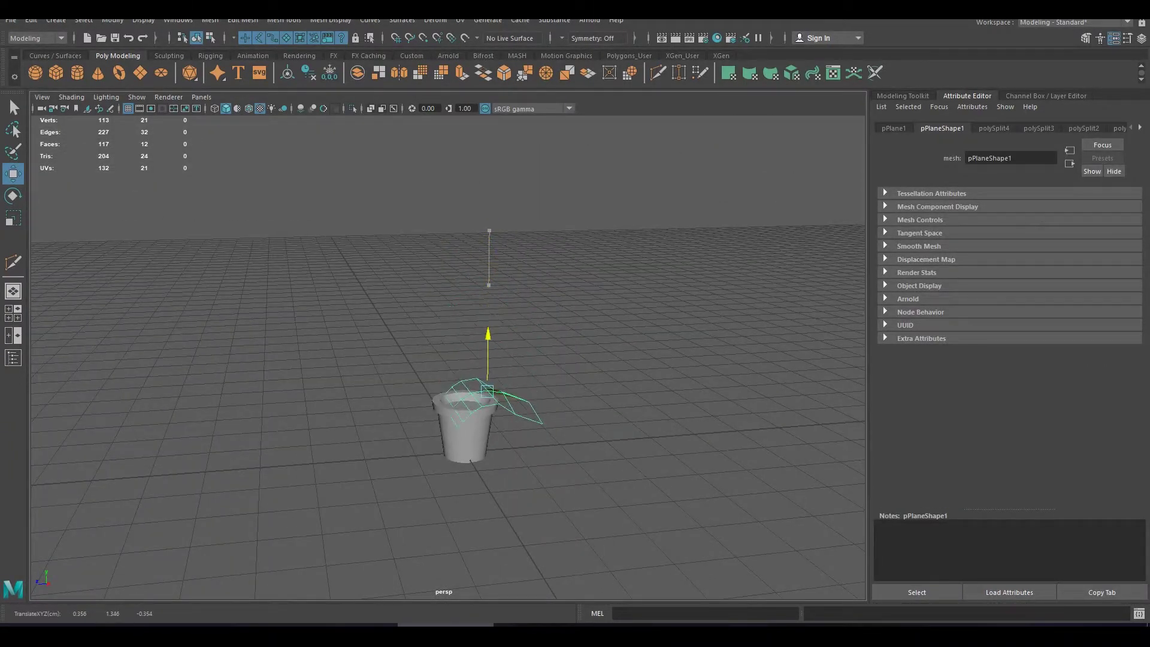
mouse_move(455, 359)
alt+mouse_down()
mouse_move(456, 383)
mouse_move(437, 396)
mouse_move(437, 366)
alt+mouse_up()
scroll(455, 419, up, 3)
alt+drag(413, 412, 383, 408)
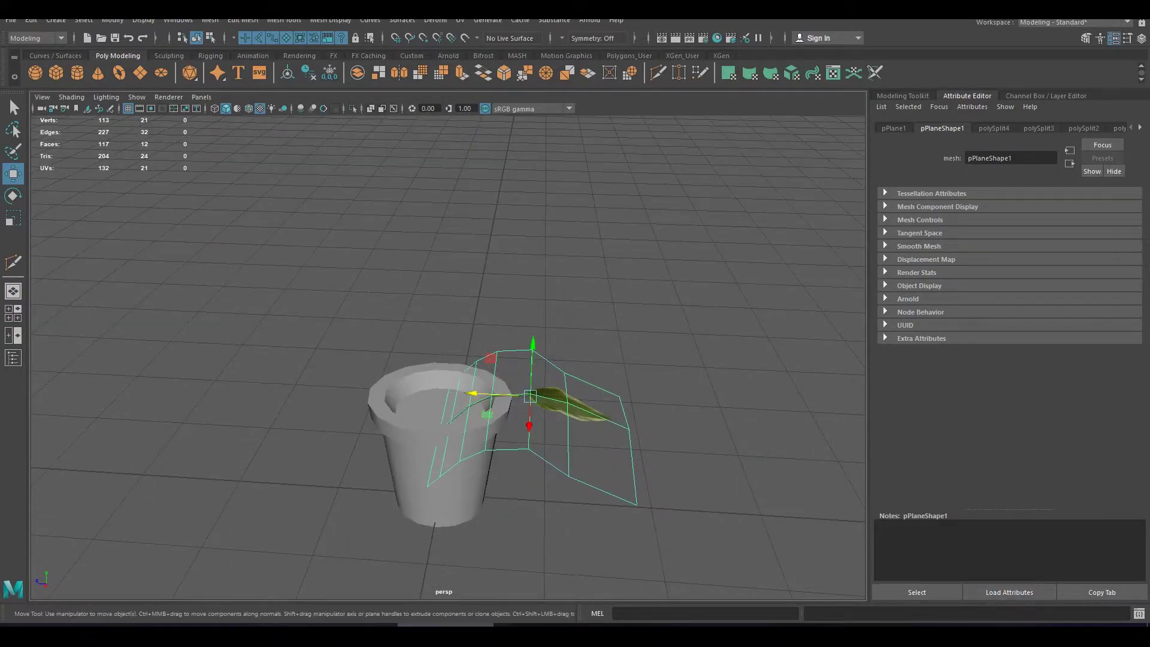
key(r)
alt+drag(443, 359, 446, 407)
key(w)
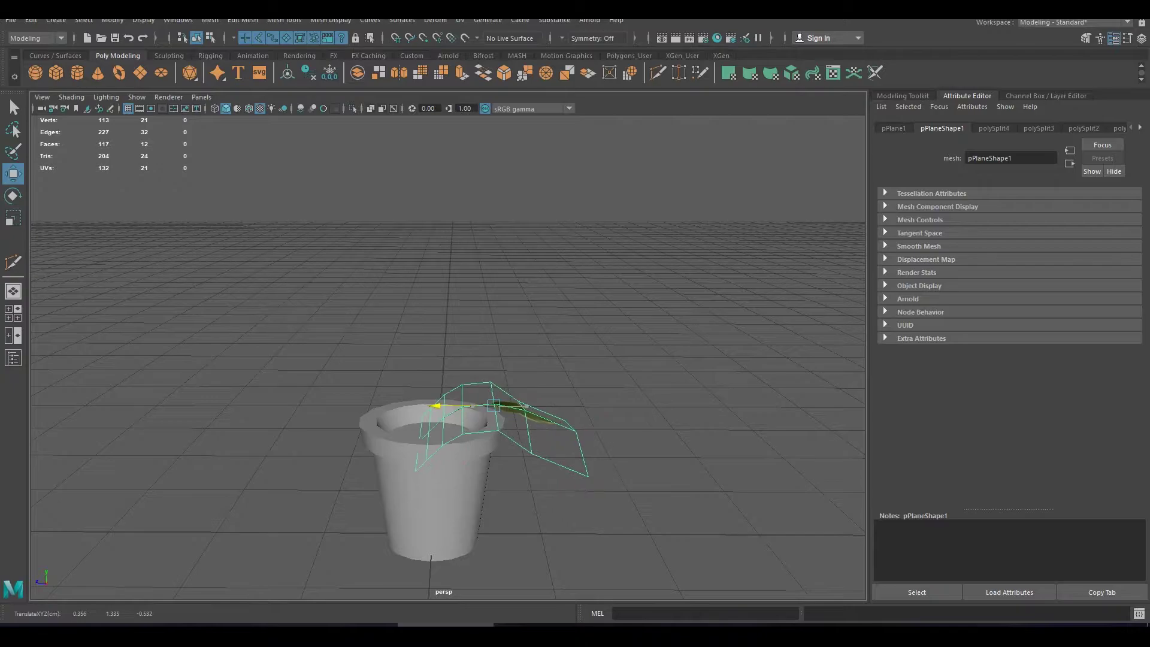
click(481, 367)
alt+drag(480, 366, 480, 455)
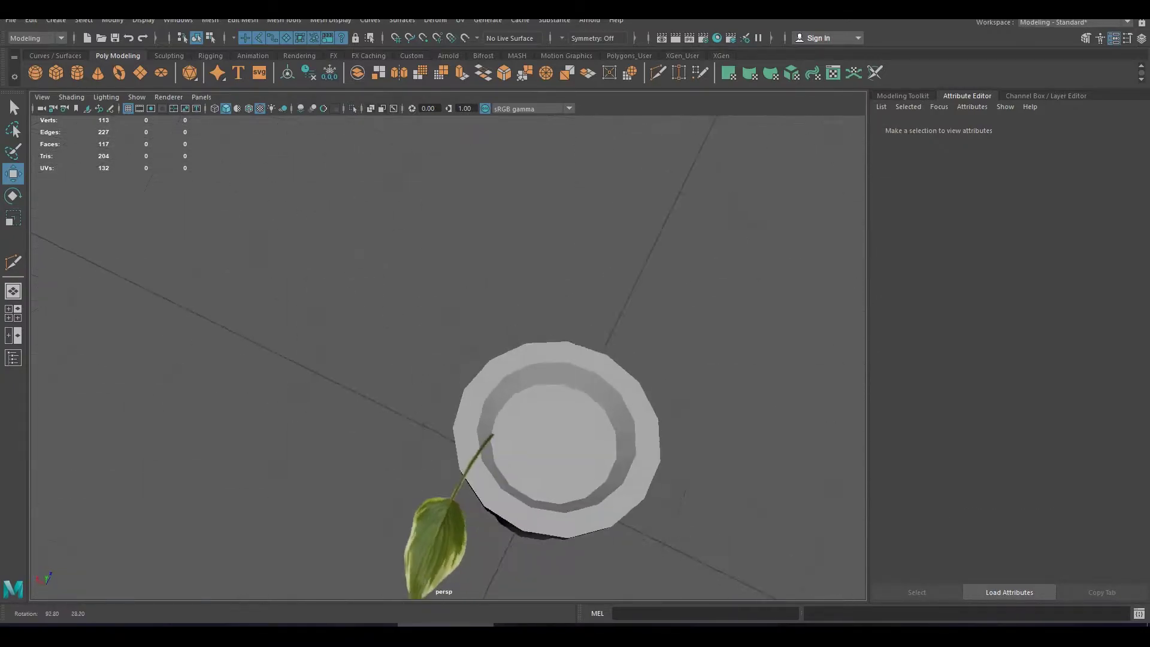
click(555, 479)
mouse_move(554, 479)
alt+mouse_down()
mouse_move(555, 419)
mouse_move(515, 348)
alt+mouse_up()
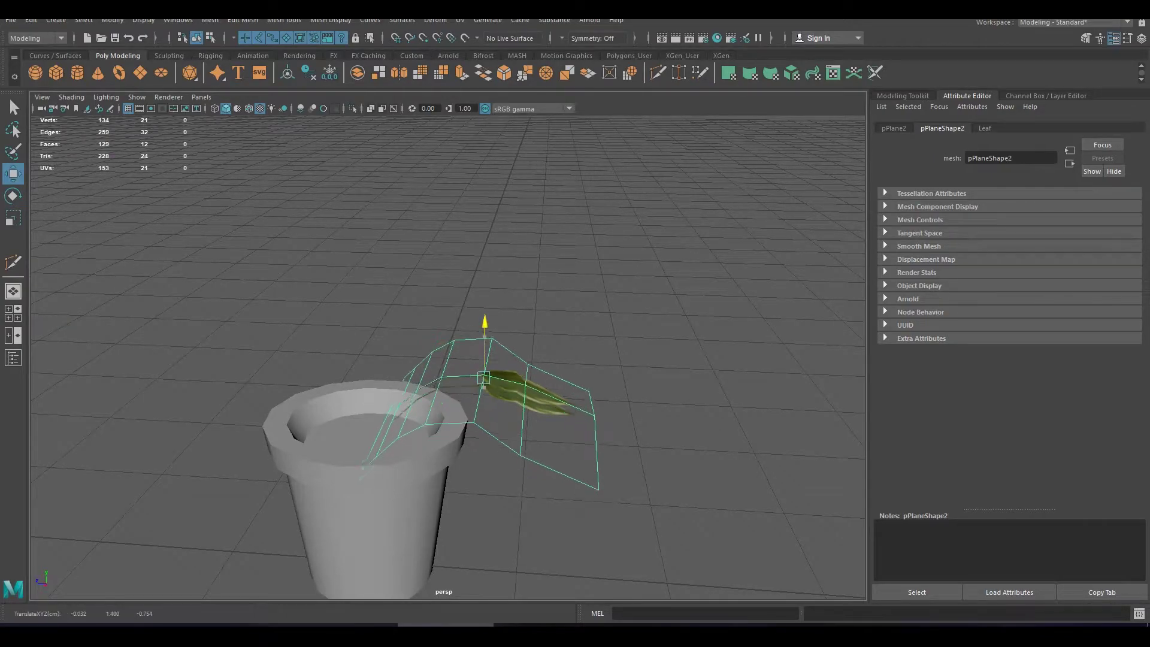
Step: Tilt, shift left and raise the leaf plane so it stands upright above the pot
key(e)
drag(575, 383, 606, 444)
key(w)
mouse_move(422, 378)
mouse_down()
mouse_move(408, 368)
mouse_move(419, 276)
mouse_up()
key(e)
mouse_move(539, 299)
alt+mouse_down()
mouse_move(539, 389)
mouse_move(527, 323)
alt+mouse_up()
key(w)
drag(387, 275, 387, 210)
key(r)
alt+drag(539, 359, 575, 335)
click(659, 509)
alt+drag(659, 510, 629, 449)
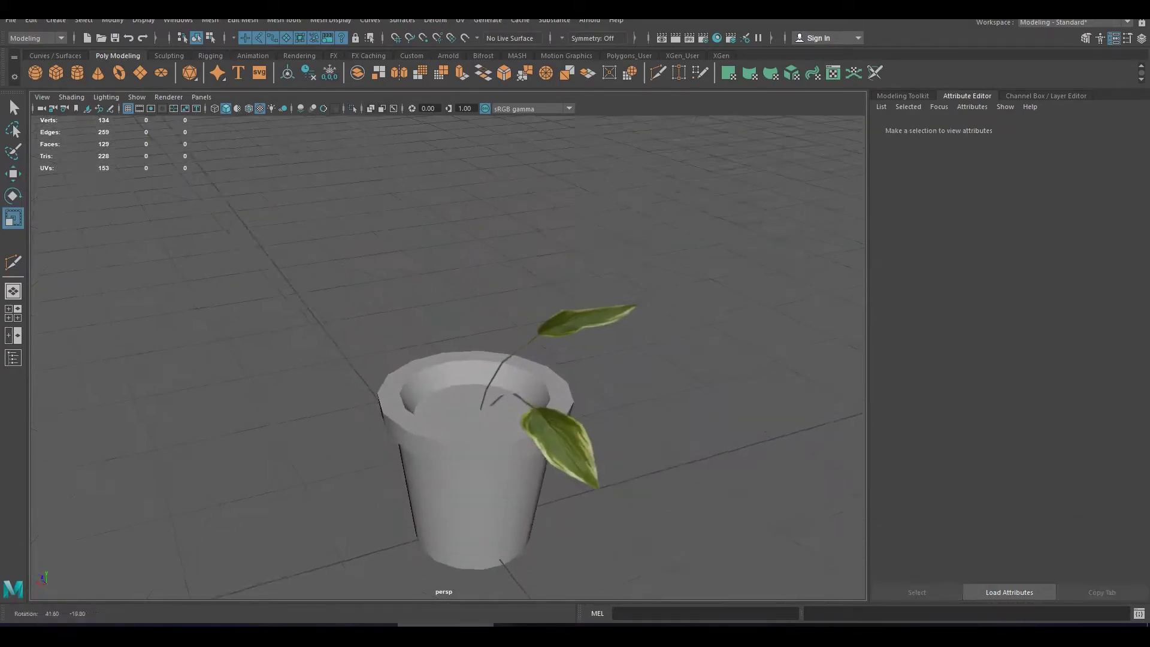
Step: Duplicate the bent leaf with Ctrl+D and rotate the copy around the pot
click(587, 317)
key(ctrl+d)
key(e)
mouse_move(473, 291)
mouse_down()
mouse_move(527, 360)
mouse_move(599, 348)
mouse_up()
key(w)
click(659, 509)
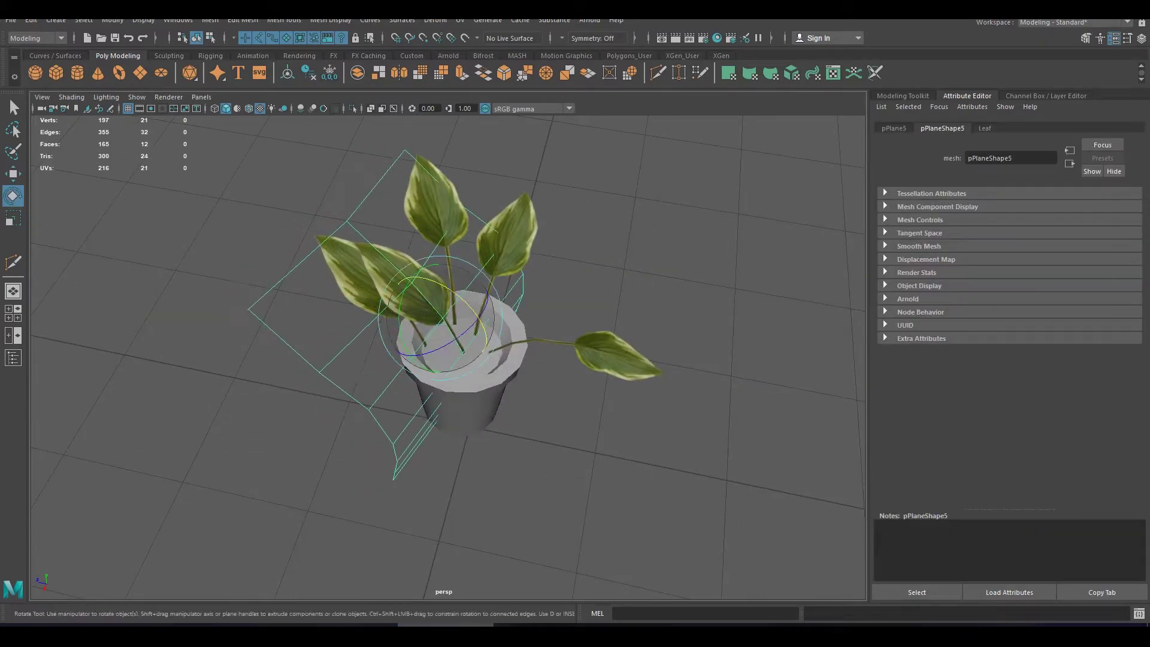
drag(482, 323, 418, 387)
key(w)
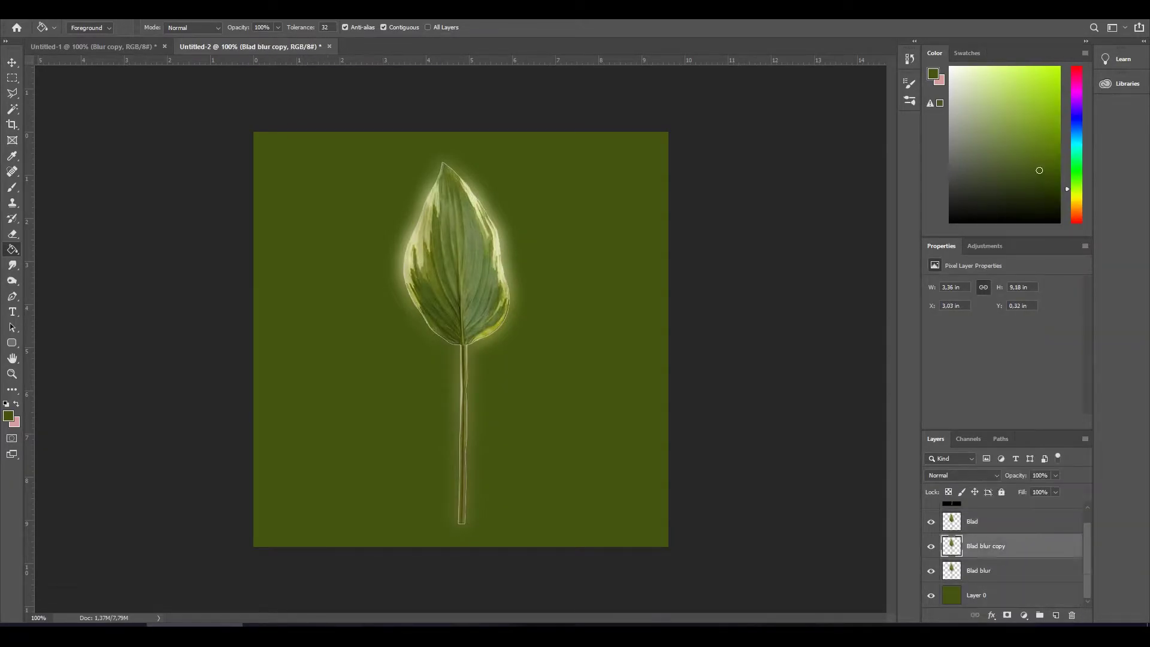
Step: Duplicate the Blad layer and place a smaller copy right of the centre leaf
right_click(983, 538)
click(1012, 96)
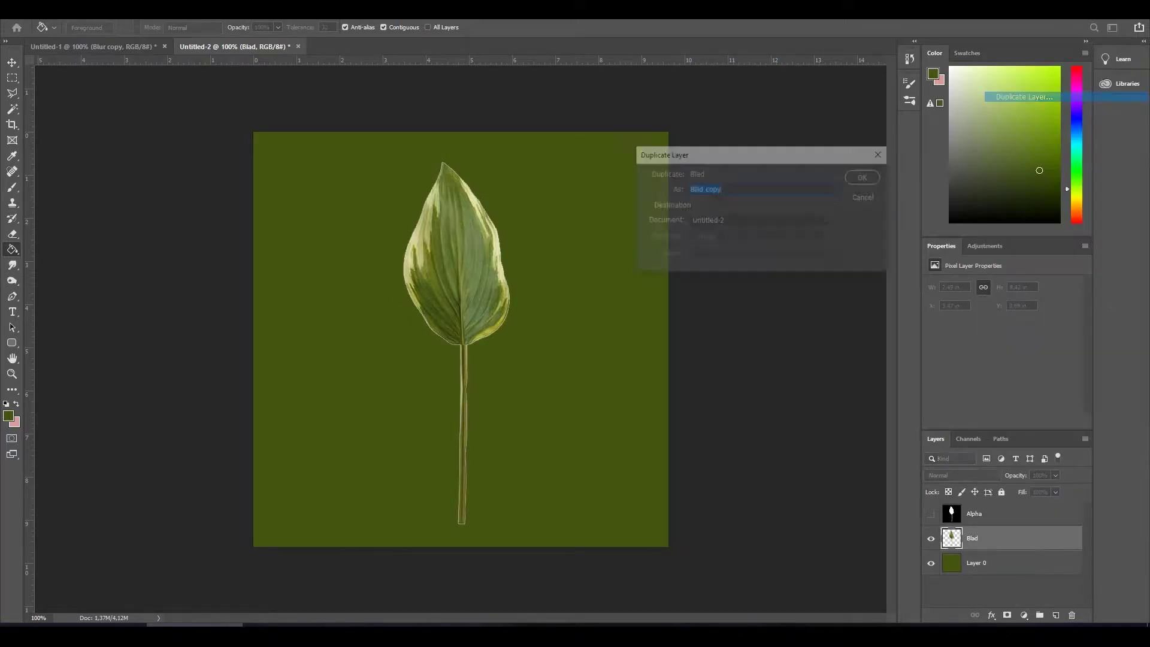
key(Return)
key(ctrl+t)
drag(464, 267, 597, 267)
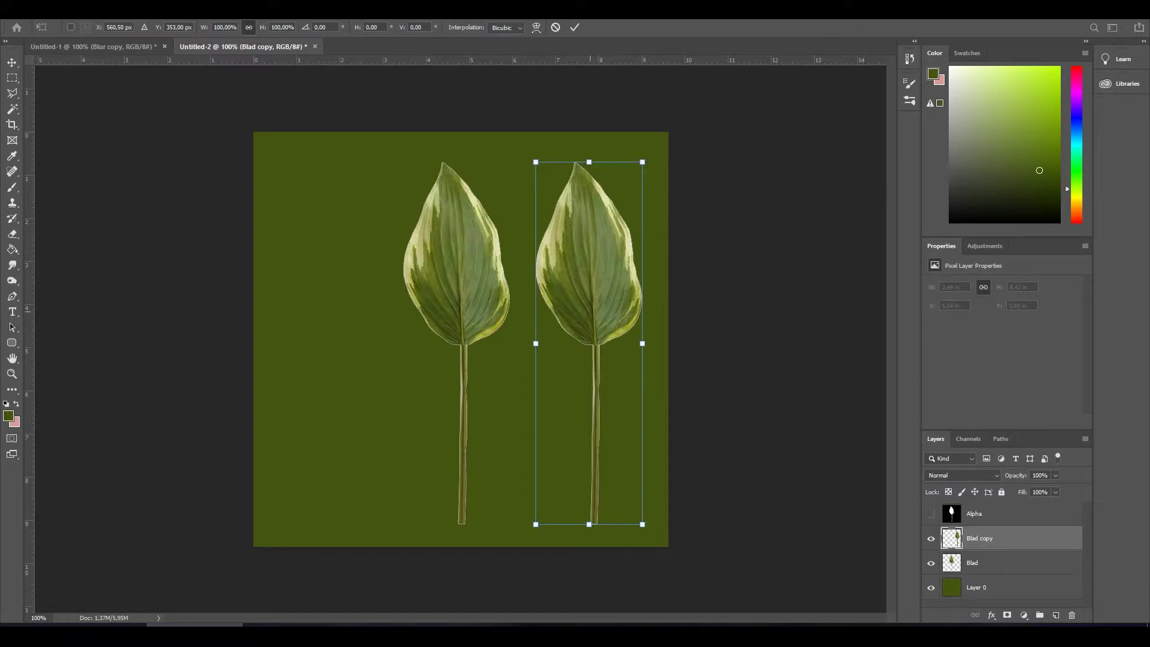
drag(643, 524, 628, 478)
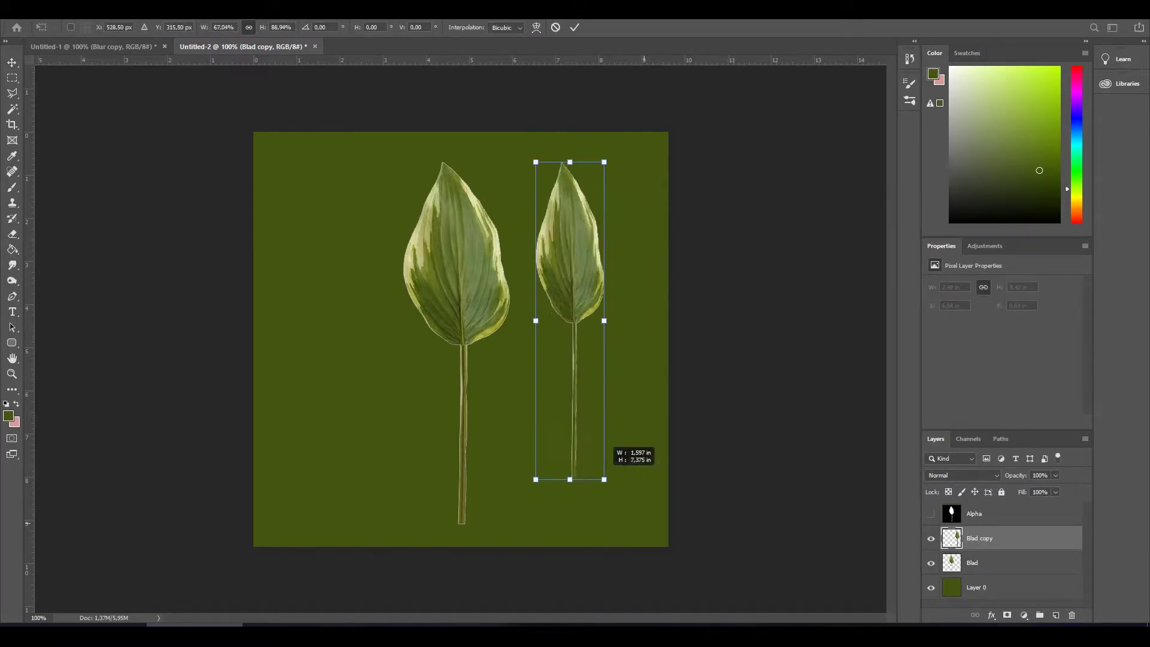
key(ctrl+z)
drag(642, 162, 627, 217)
key(Return)
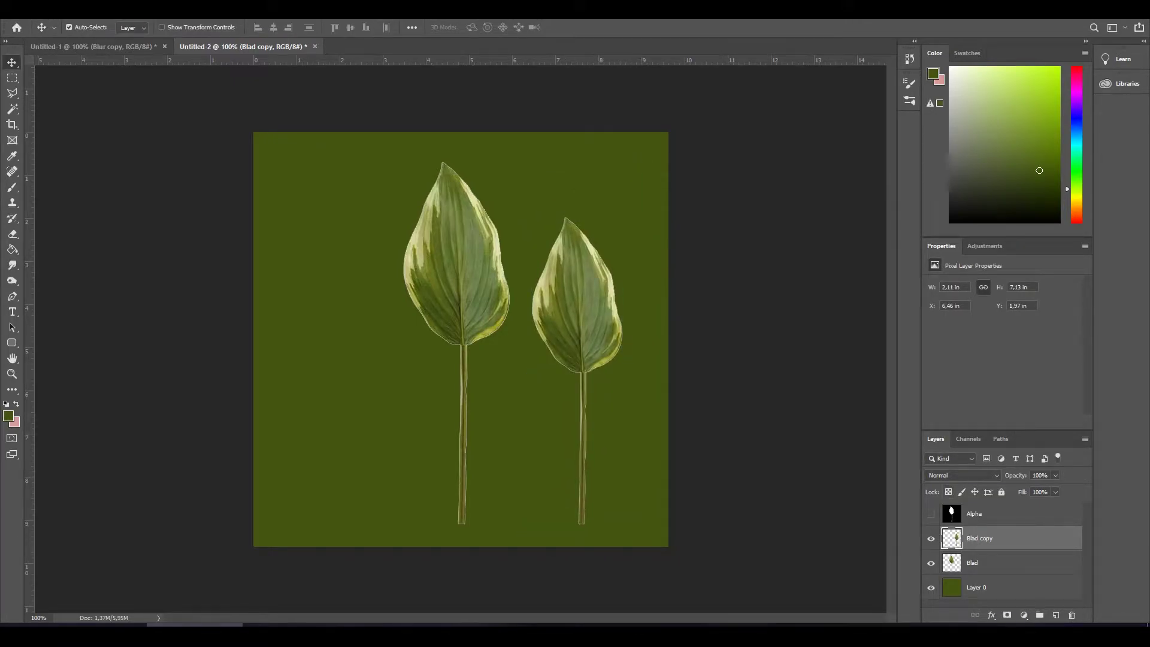
Step: Duplicate the leaf again, move it to the left, shrink it and tilt it outward
right_click(952, 538)
click(1012, 93)
key(Return)
key(w)
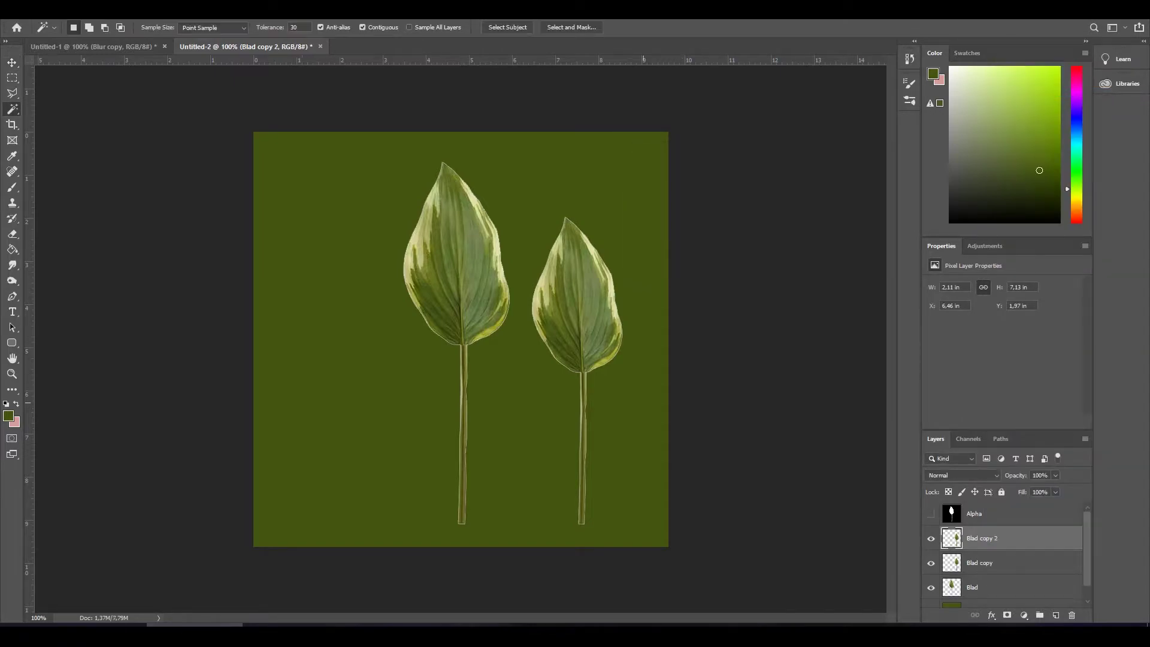
key(v)
mouse_move(555, 266)
mouse_down()
mouse_move(303, 269)
mouse_move(309, 255)
mouse_up()
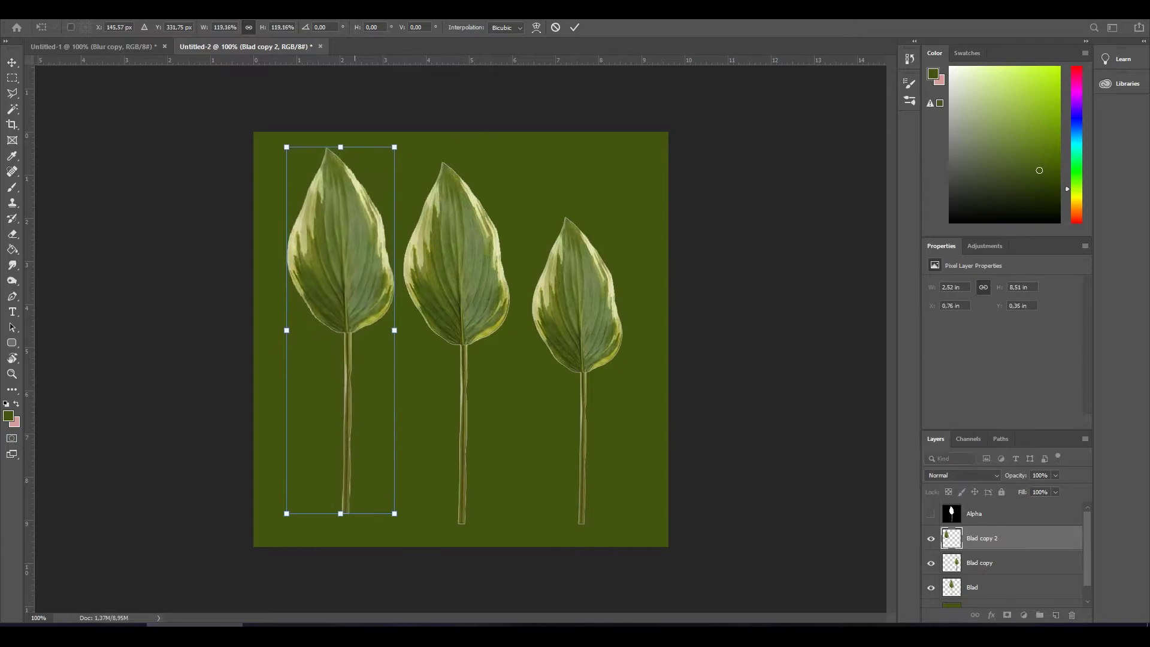
drag(377, 206, 373, 229)
drag(327, 282, 330, 281)
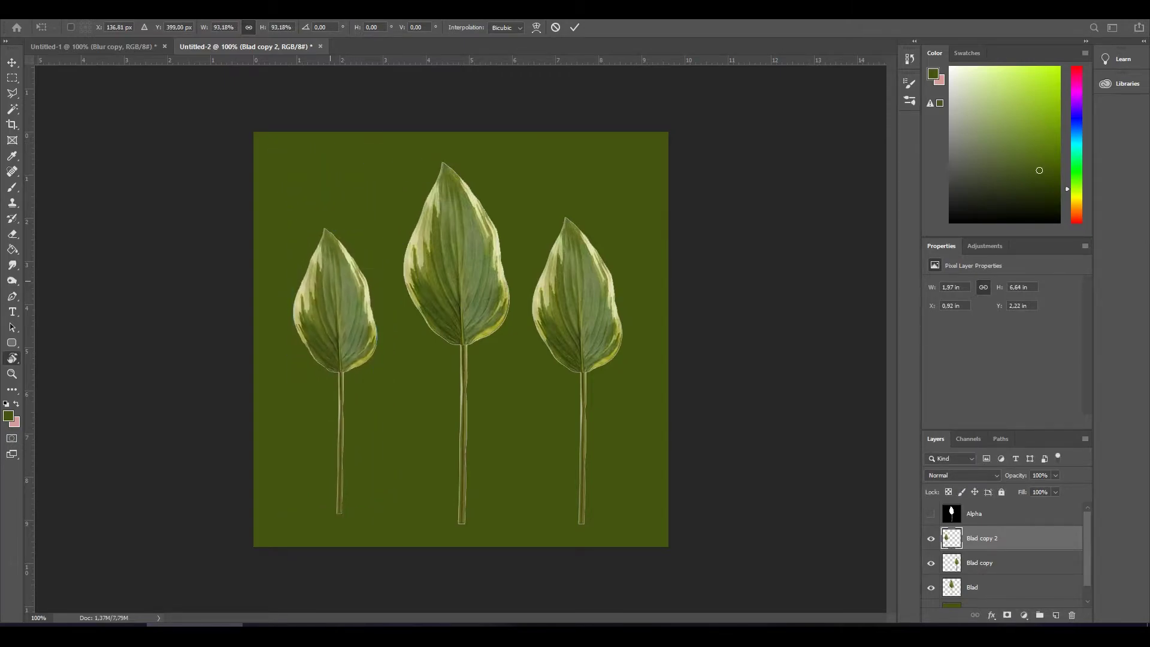
key(ctrl+t)
drag(419, 521, 443, 476)
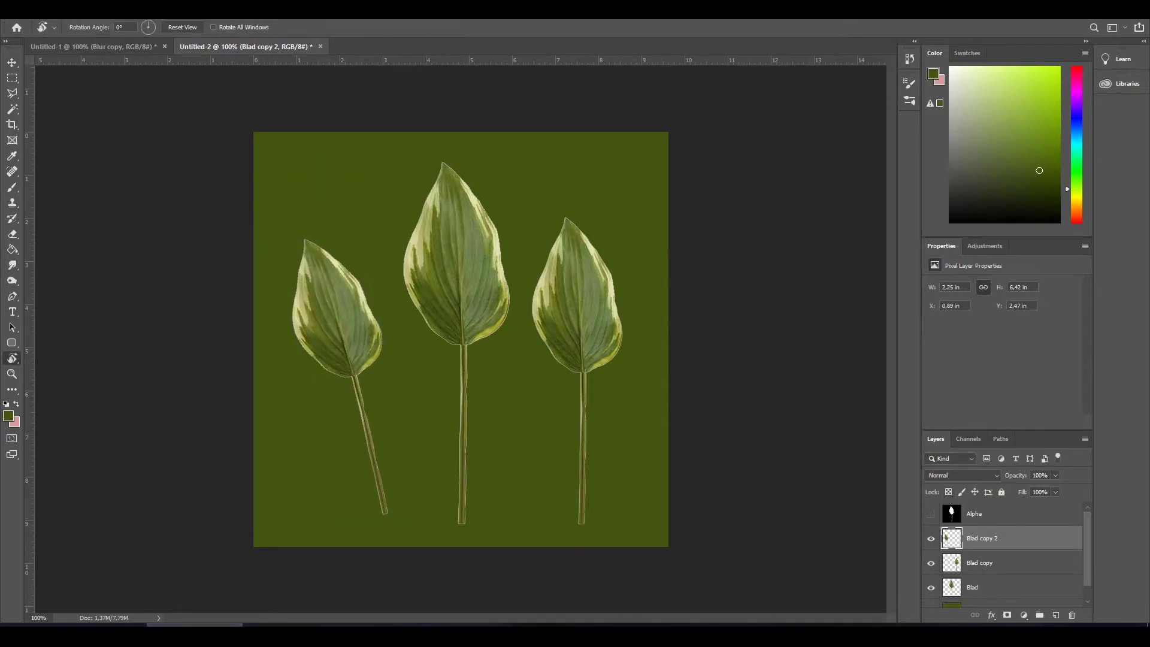
Step: Tilt the right leaf clockwise and merge the three leaf layers into one
key(alt+bracketleft)
key(ctrl+t)
drag(650, 411, 644, 421)
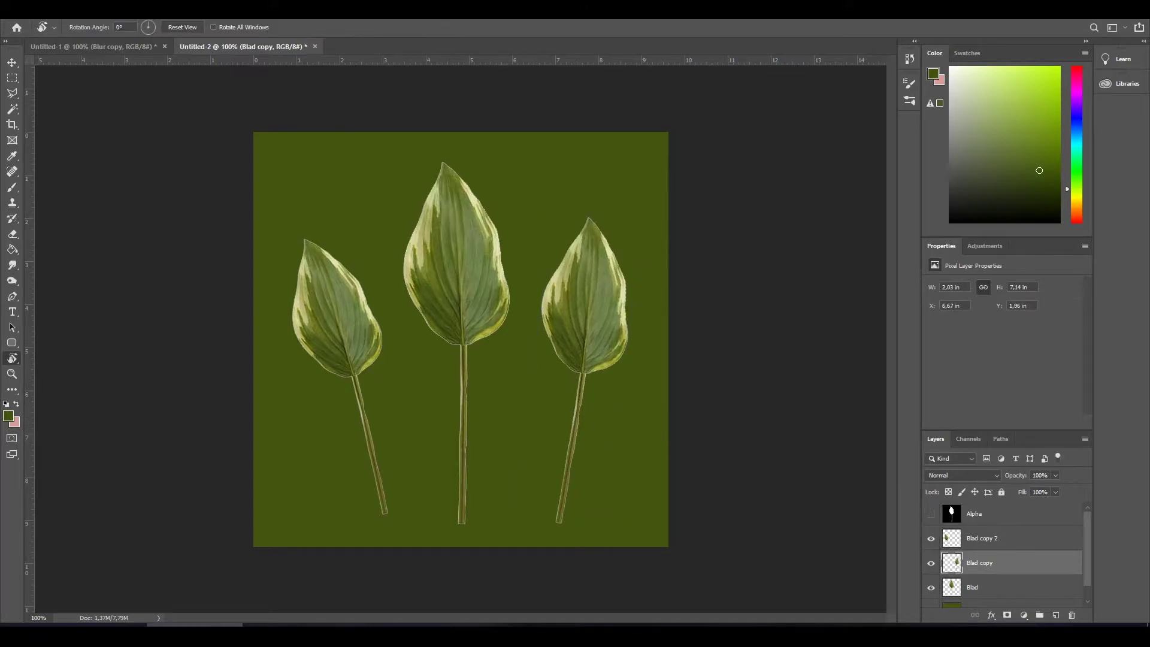
key(alt+shift+bracketright)
key(alt+shift+bracketleft)
key(ctrl+e)
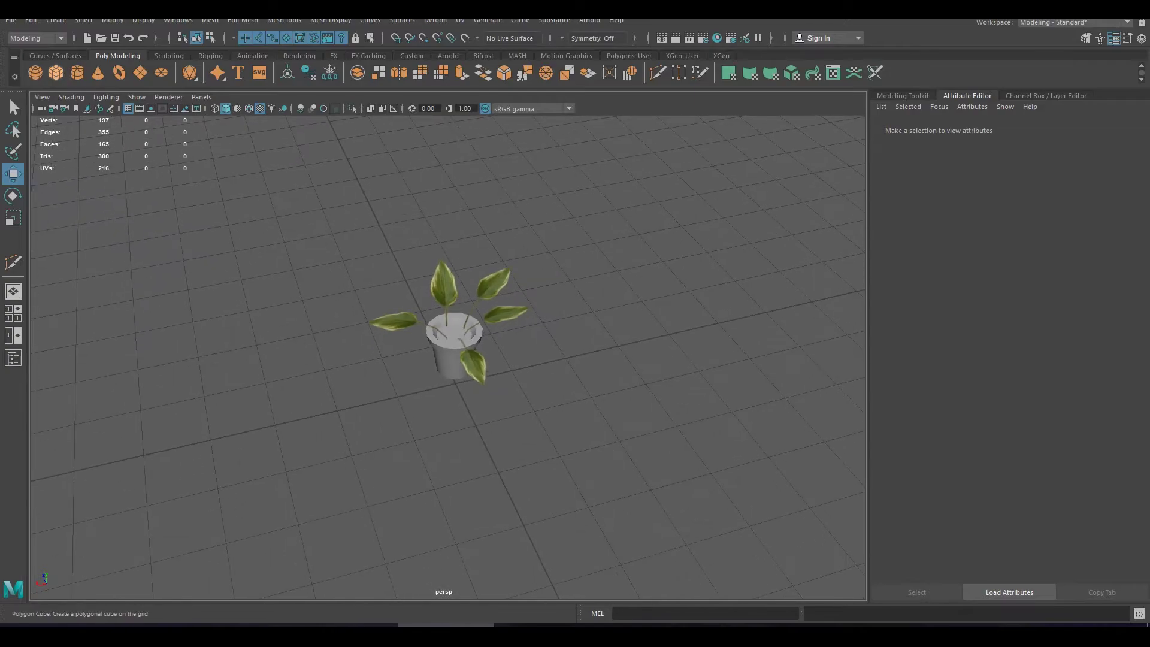
Step: Create a 2x2 polygon plane beside the pot and give it a new leaf-textured material
click(139, 73)
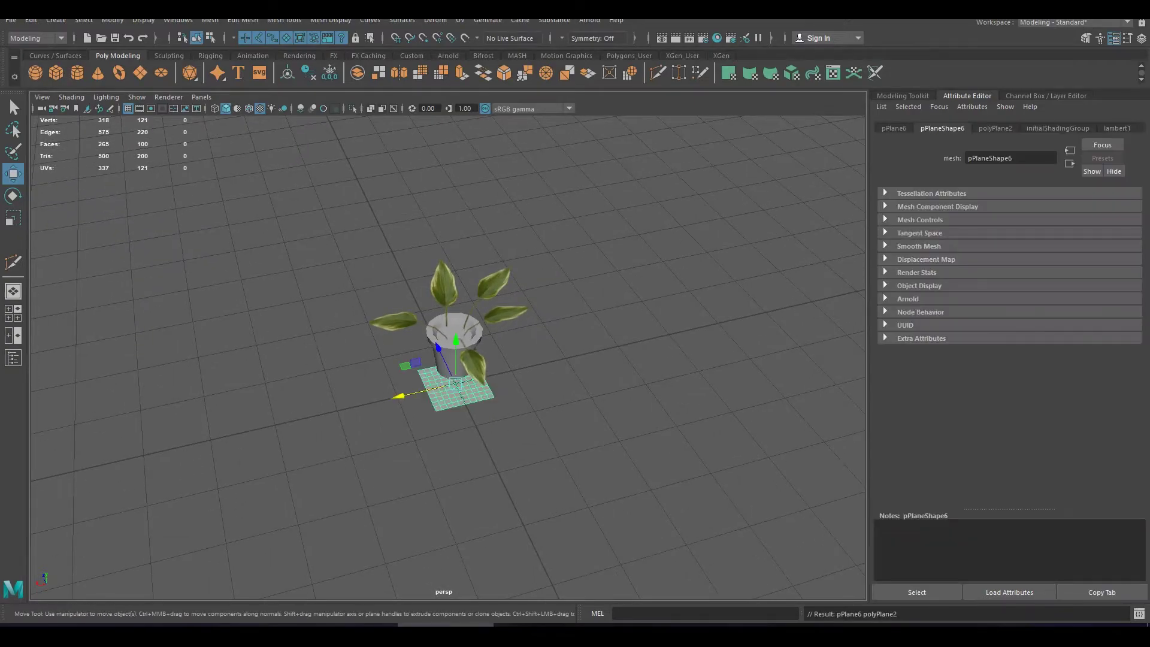
key(Return)
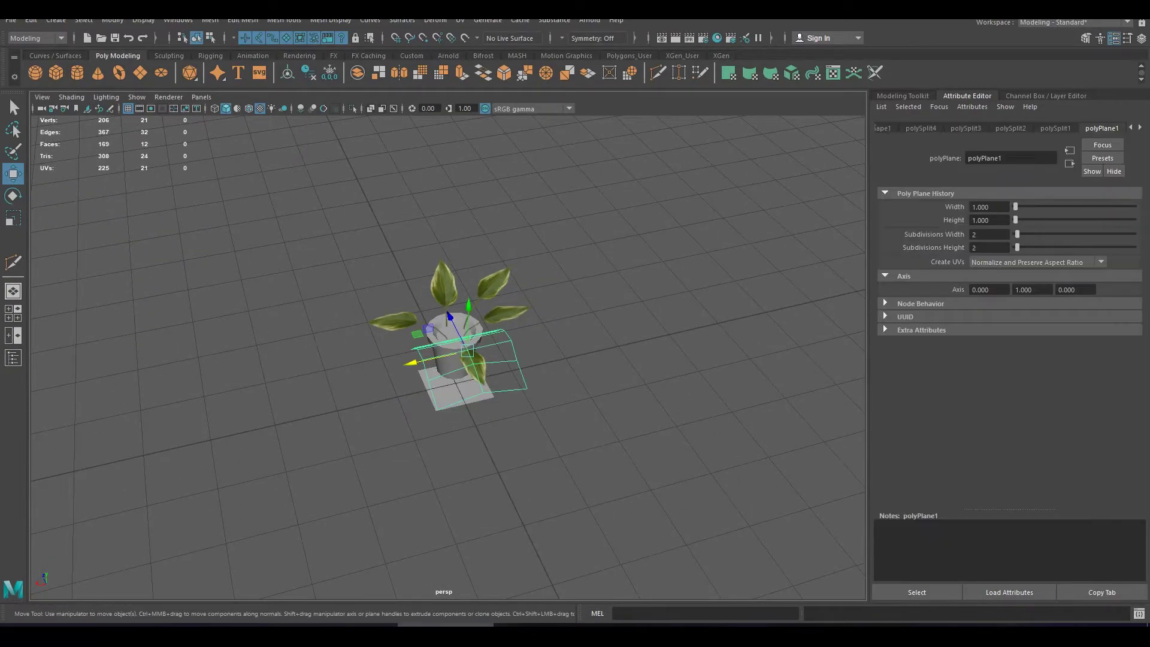
drag(419, 394, 267, 420)
right_click(369, 304)
click(365, 611)
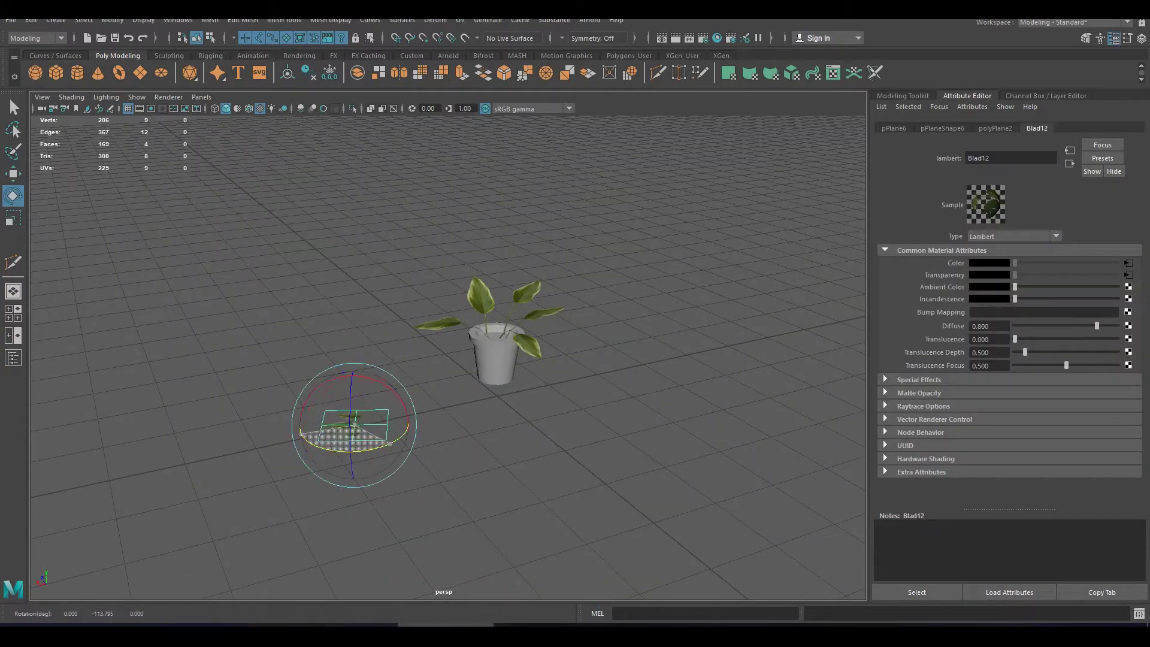
Step: Multi-Cut a line across the new leaf plane
scroll(455, 359, up, 3)
click(14, 262)
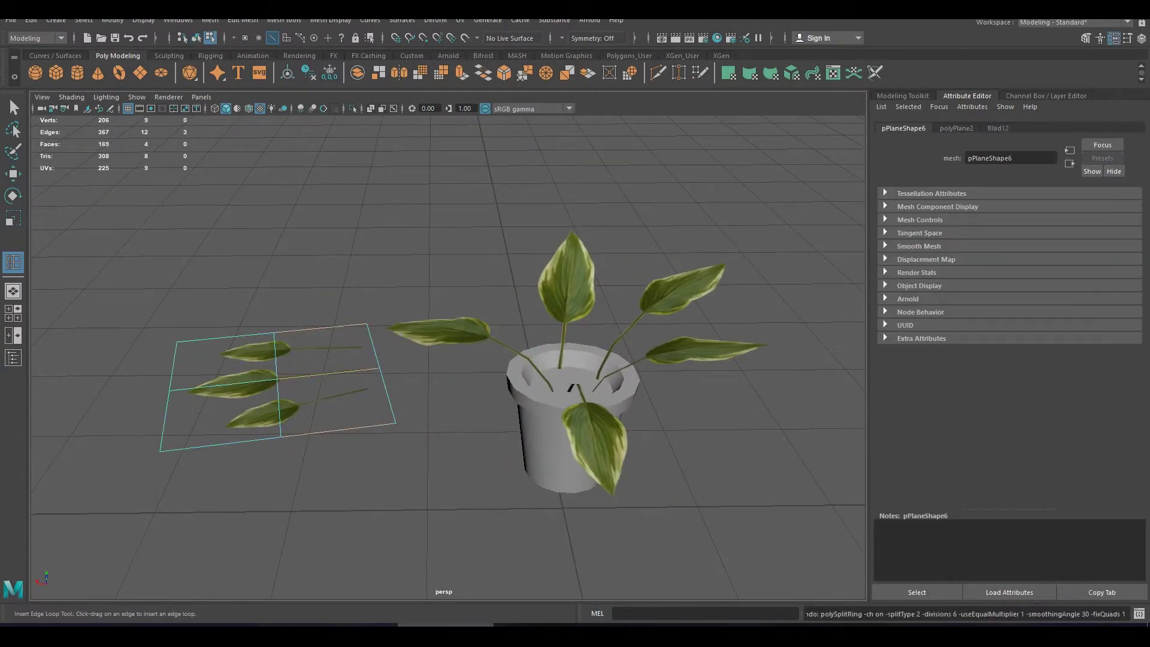
click(339, 327)
click(362, 427)
key(w)
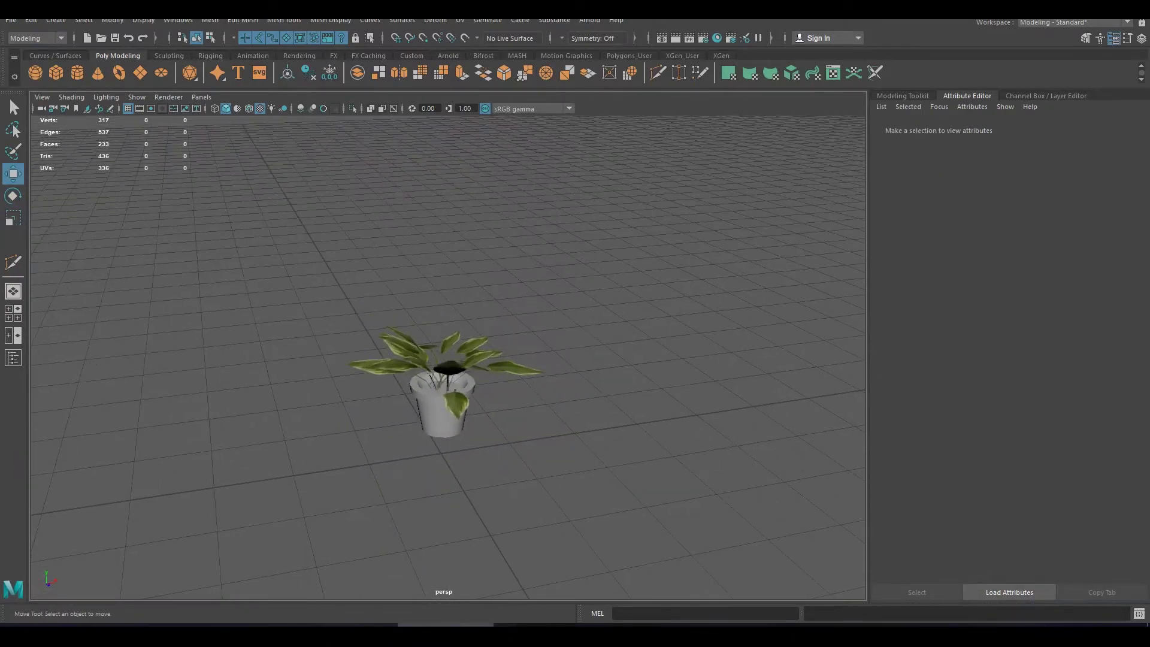
Step: Reverse the leaf planes' normals with Mesh Display > Reverse
alt+drag(443, 360, 479, 336)
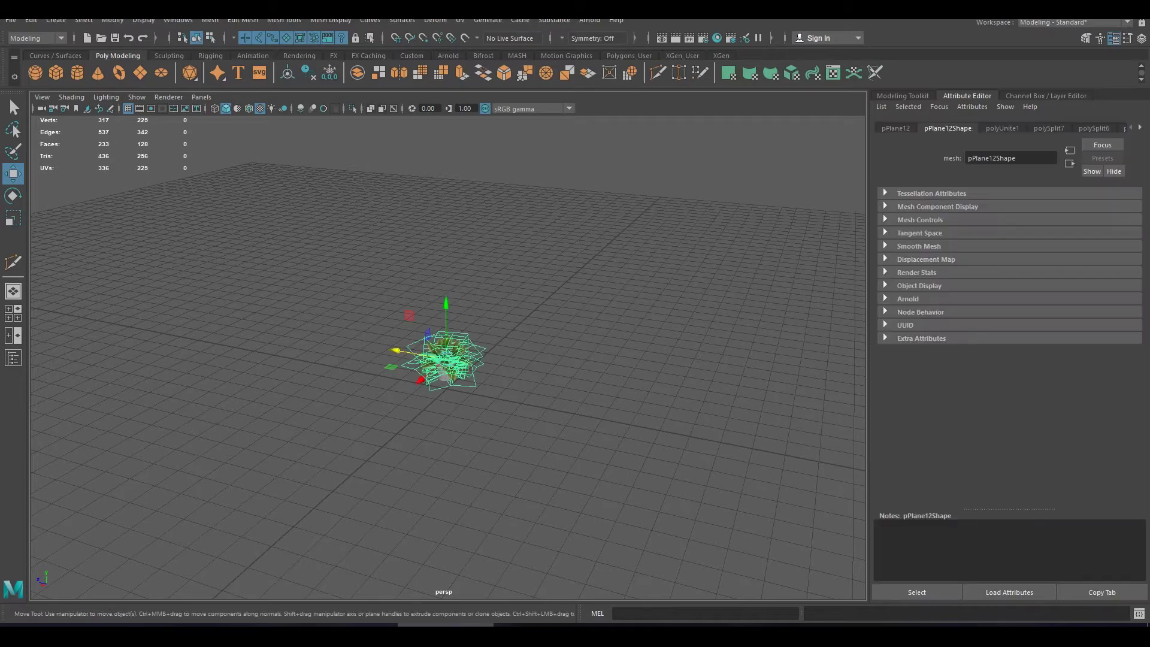
key(f)
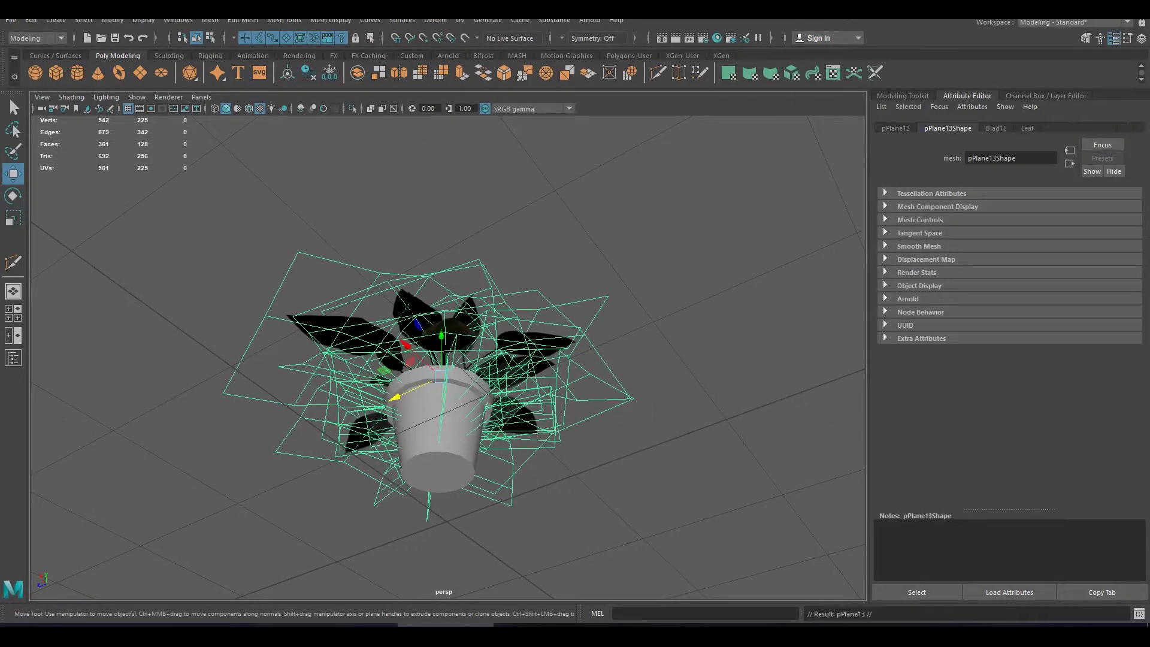
alt+drag(407, 307, 413, 318)
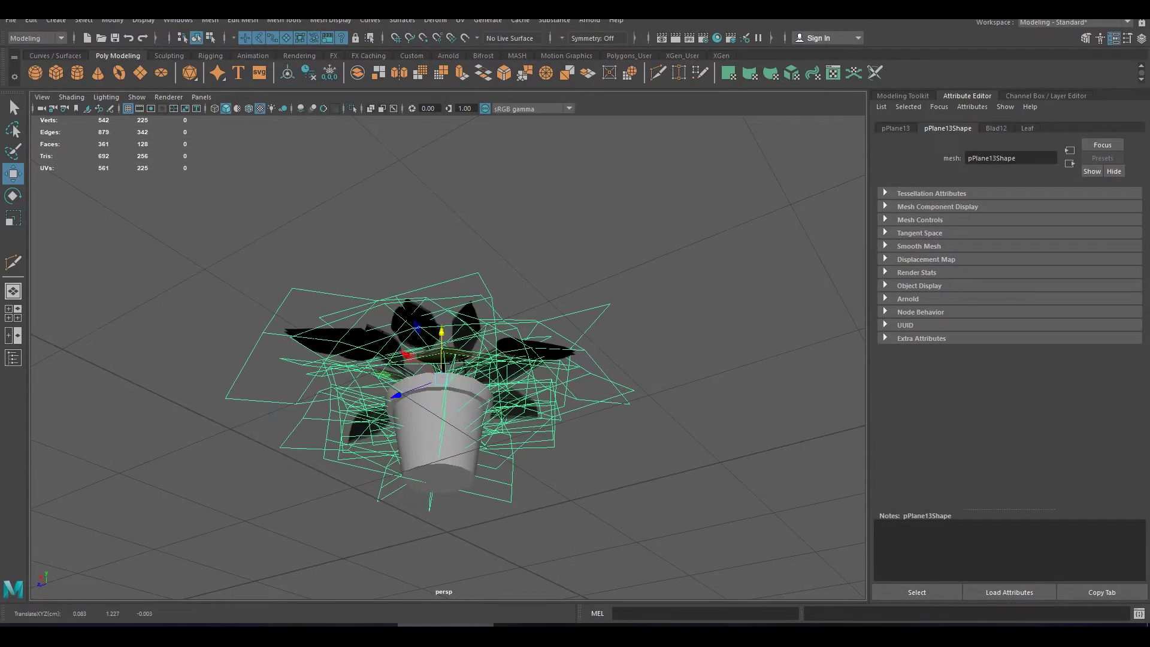
click(401, 20)
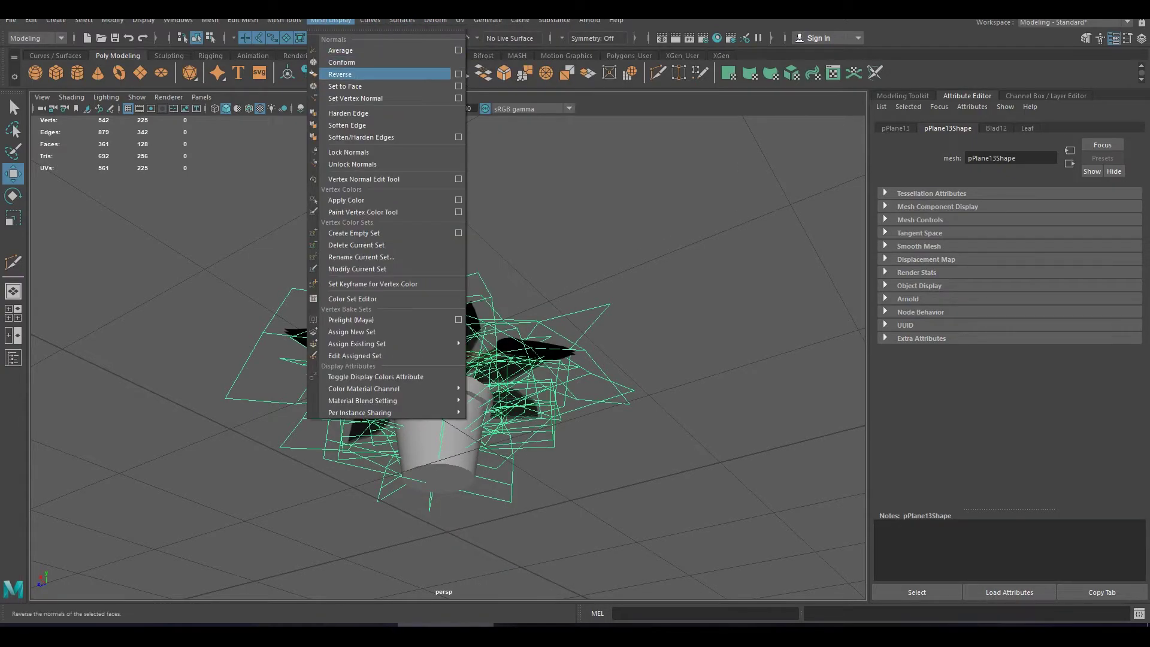
click(347, 73)
Step: Orbit around and look down on the plant to check the textured leaves
click(719, 509)
mouse_move(443, 359)
alt+mouse_down()
mouse_move(446, 323)
mouse_move(455, 372)
mouse_move(461, 299)
alt+mouse_up()
click(444, 335)
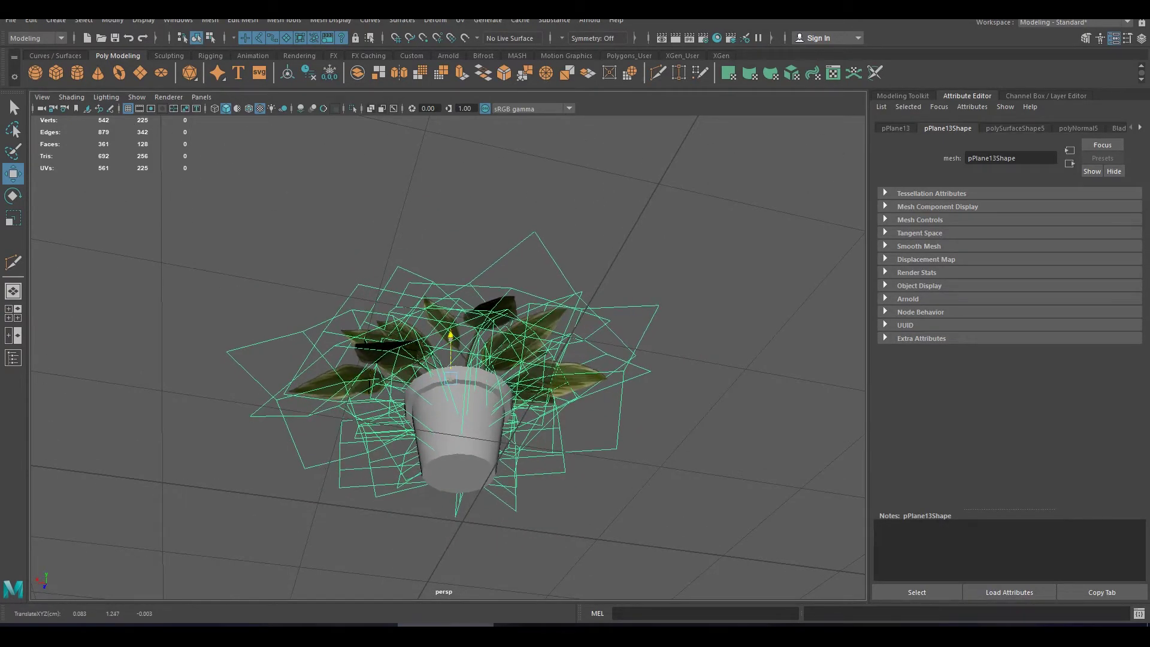
mouse_move(376, 336)
alt+mouse_down()
mouse_move(376, 309)
mouse_move(408, 251)
mouse_move(420, 264)
mouse_move(420, 312)
mouse_move(396, 245)
mouse_move(335, 252)
mouse_move(345, 354)
mouse_move(383, 311)
alt+mouse_up()
click(376, 318)
scroll(450, 359, up, 2)
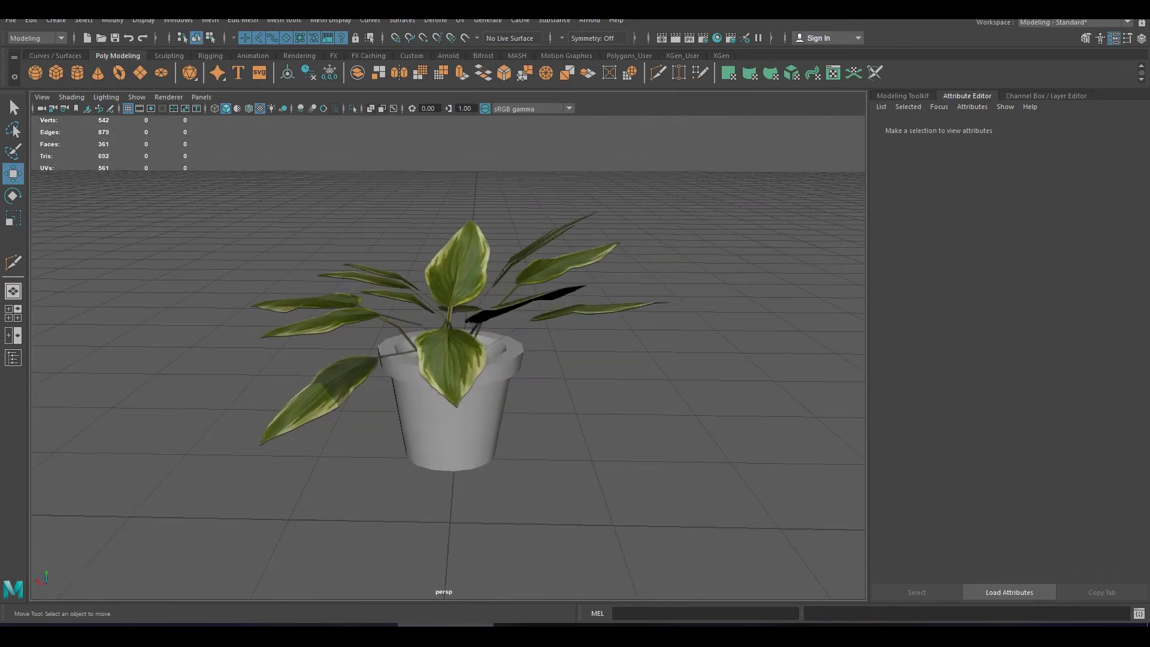
scroll(450, 360, down, 3)
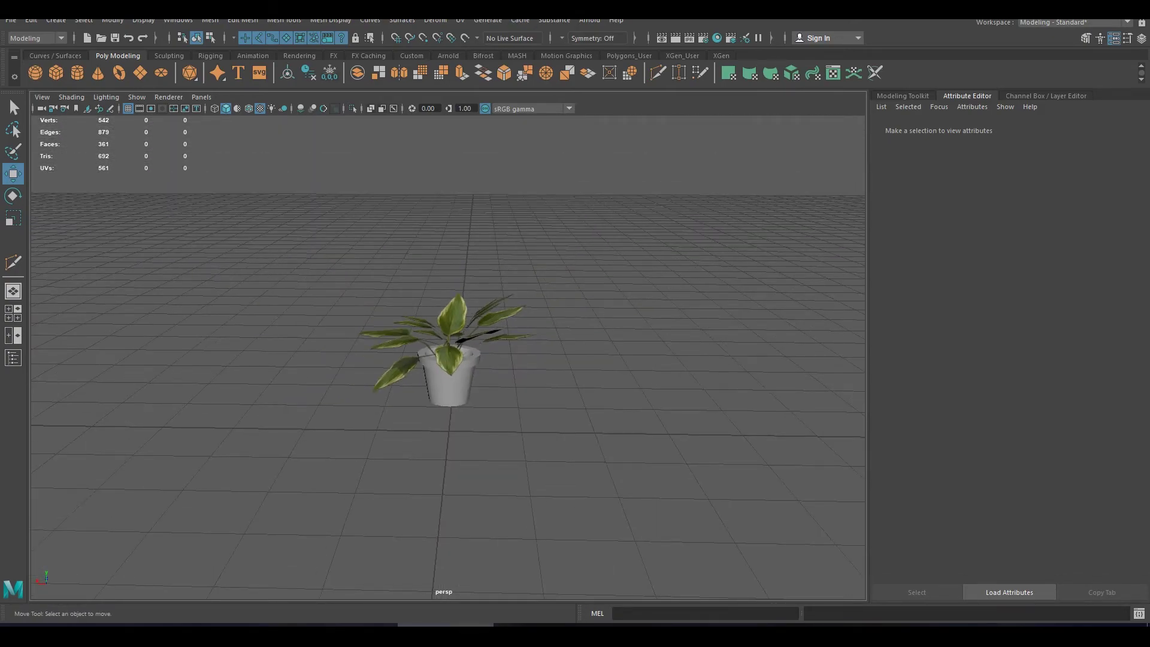
Step: Assign a new Lambert material to the pot and open its Color picker for a reddish-brown
click(455, 317)
click(450, 378)
right_drag(457, 305, 446, 413)
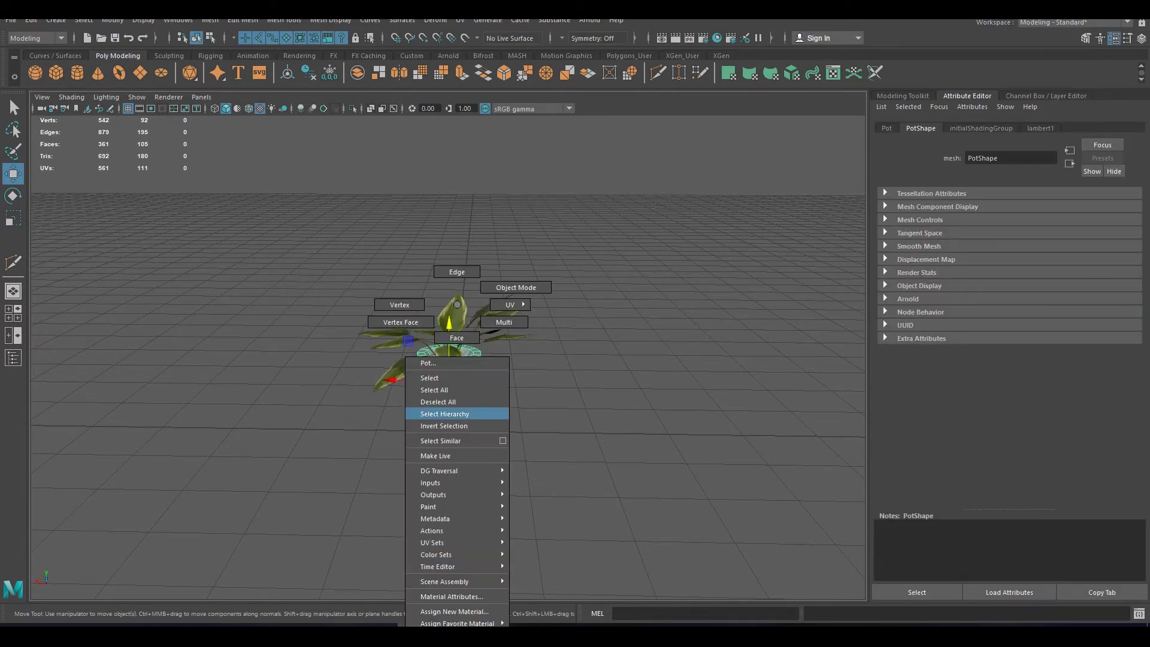
click(454, 612)
click(485, 286)
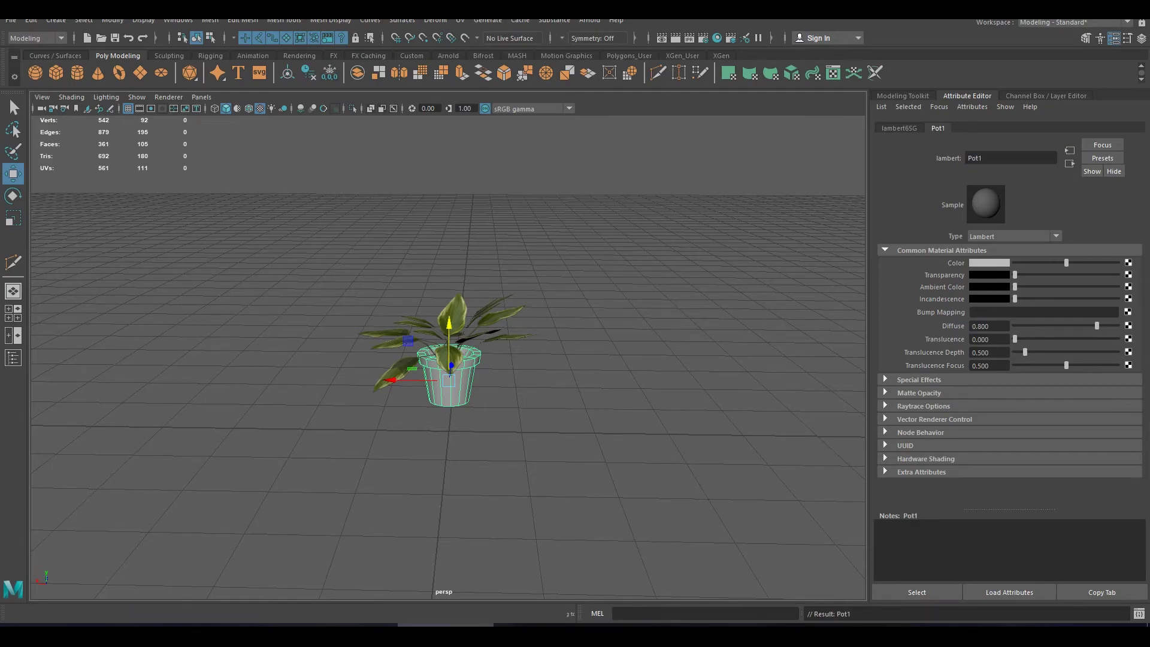
click(989, 262)
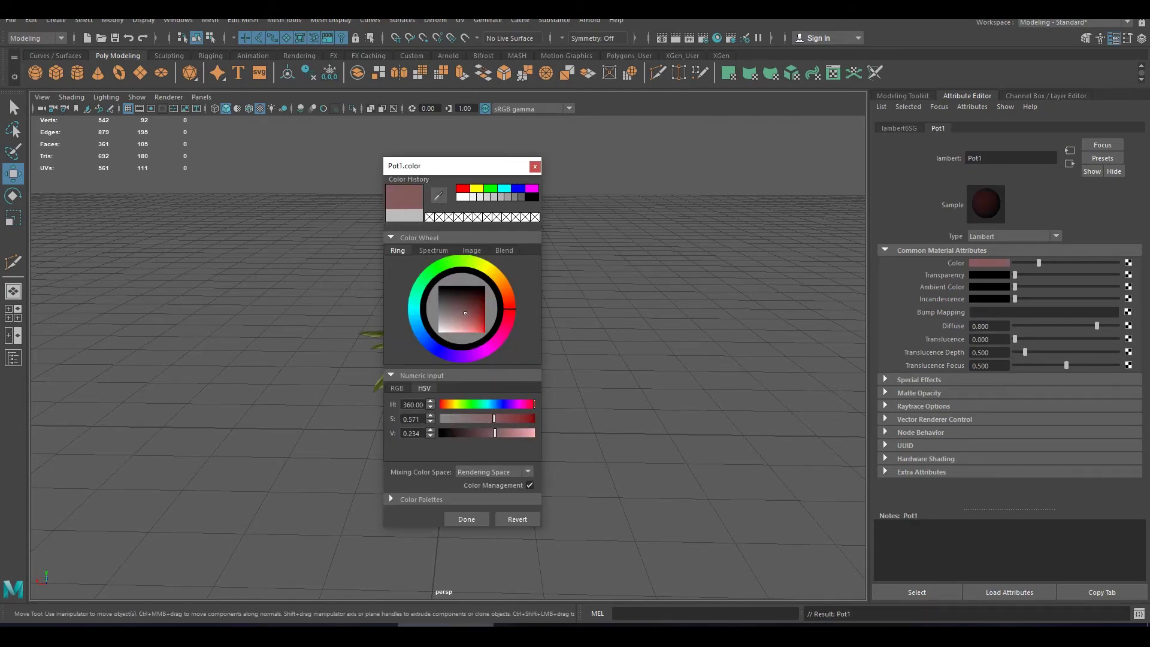